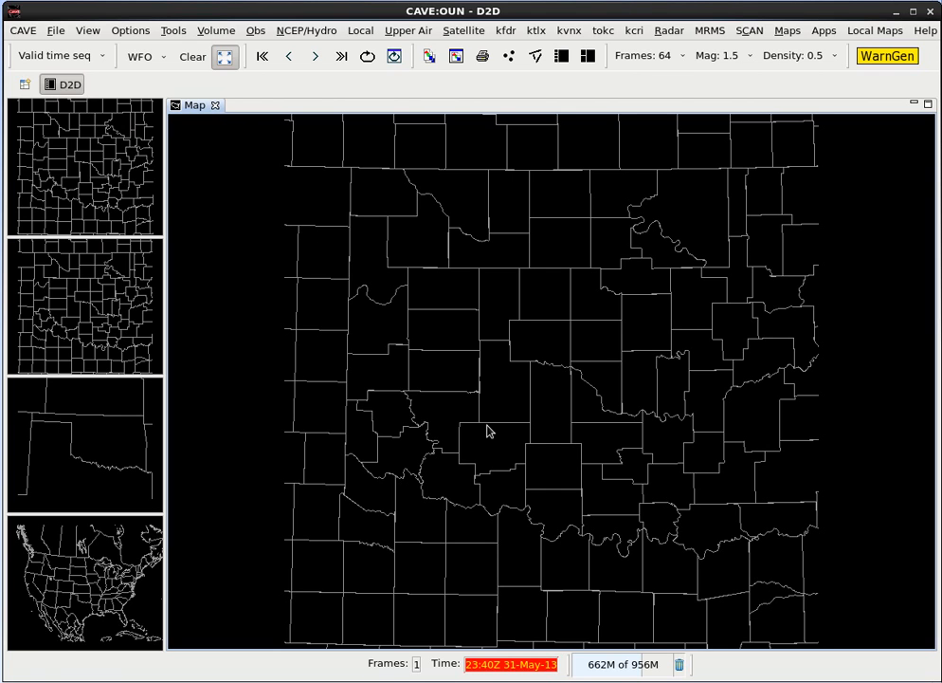
Open the W2B_Exercises.xml procedure from SITE - OUN, load its W2B_Exercises_BasicMap bundle, and close the procedure window
key("ctrl+o")
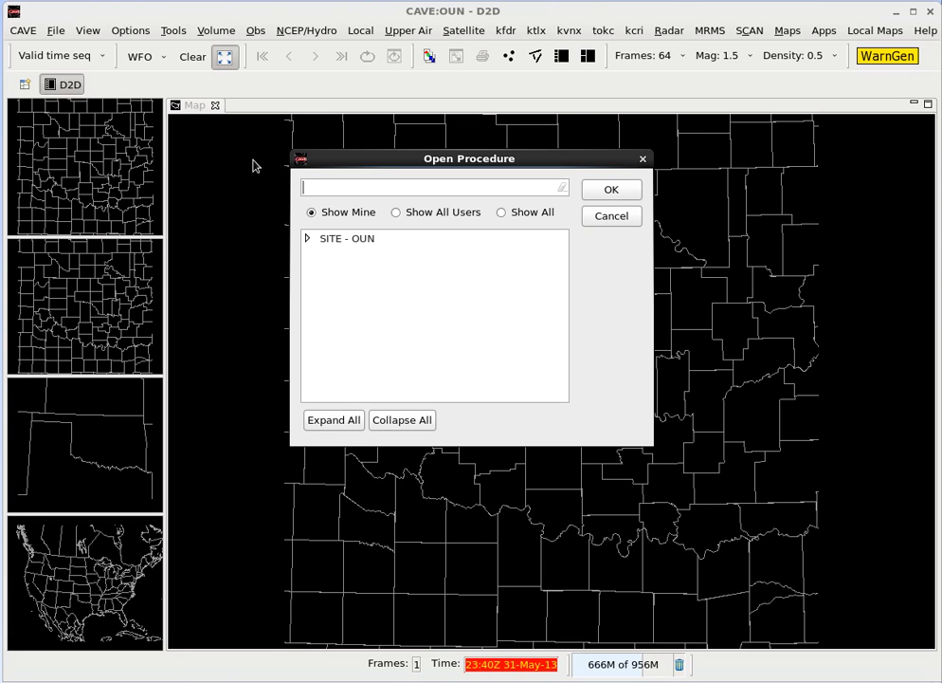
left_click(307, 241)
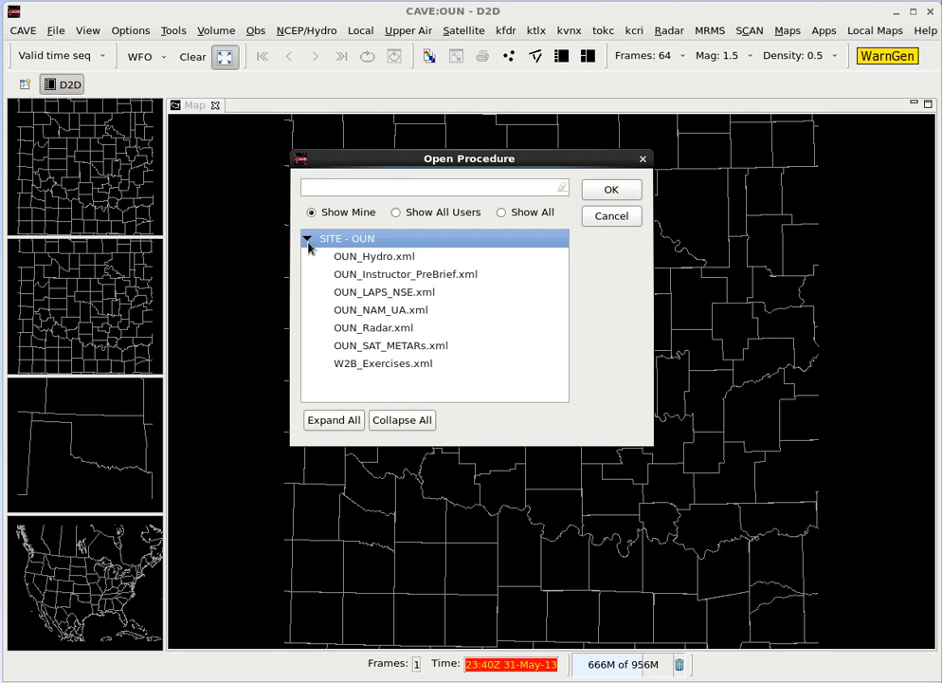
double_click(384, 364)
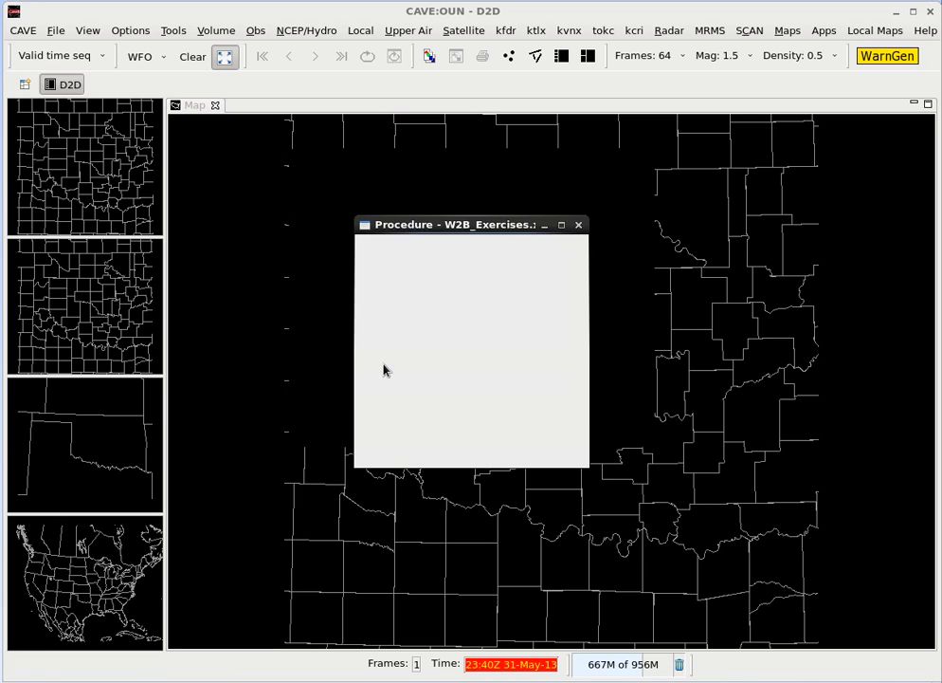
left_click_drag(471, 236, 136, 142)
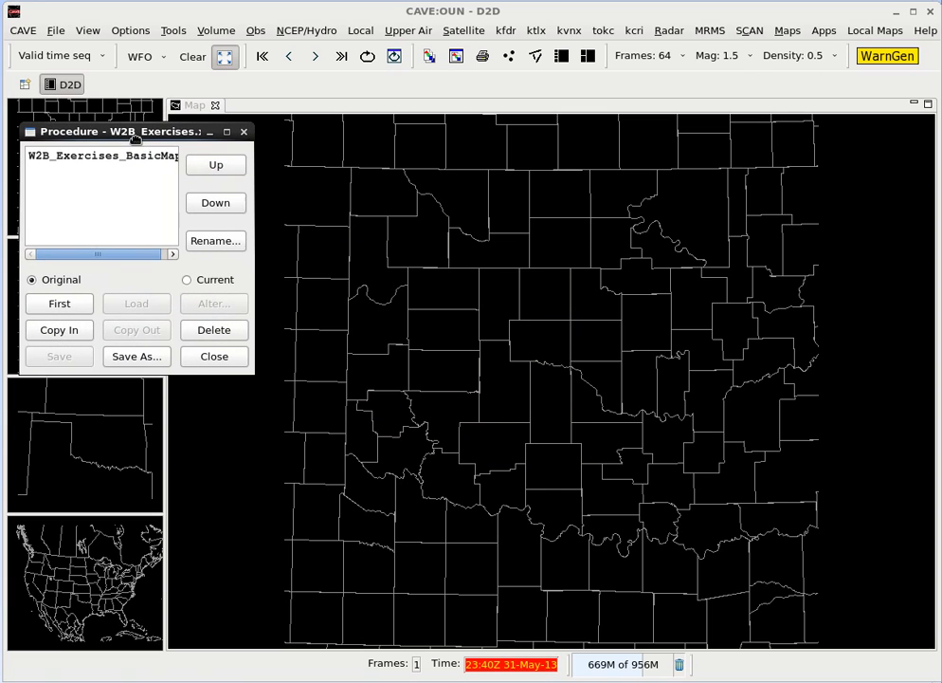
double_click(86, 156)
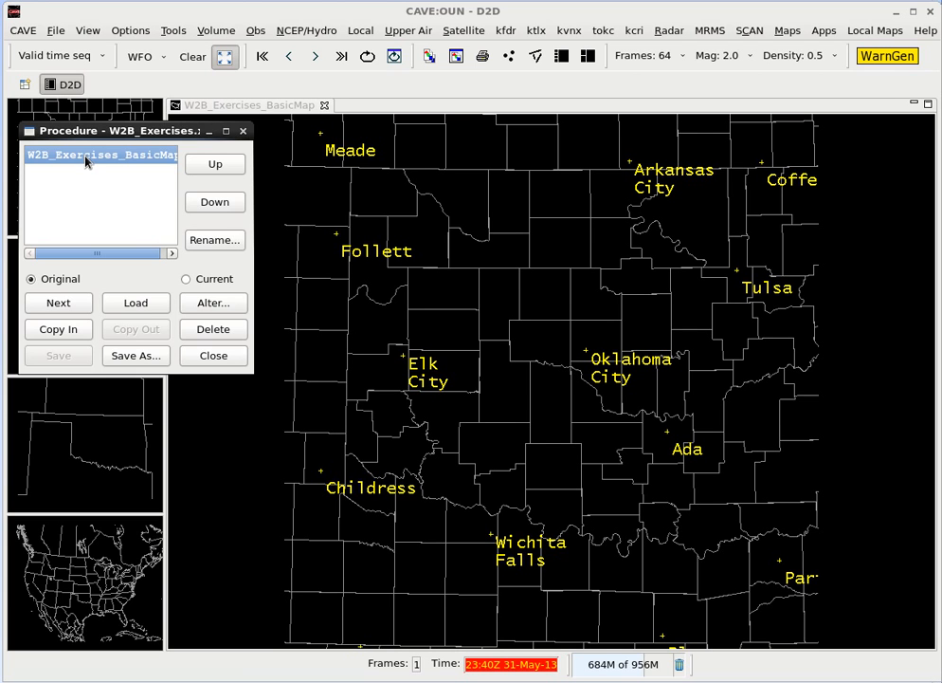
left_click(214, 357)
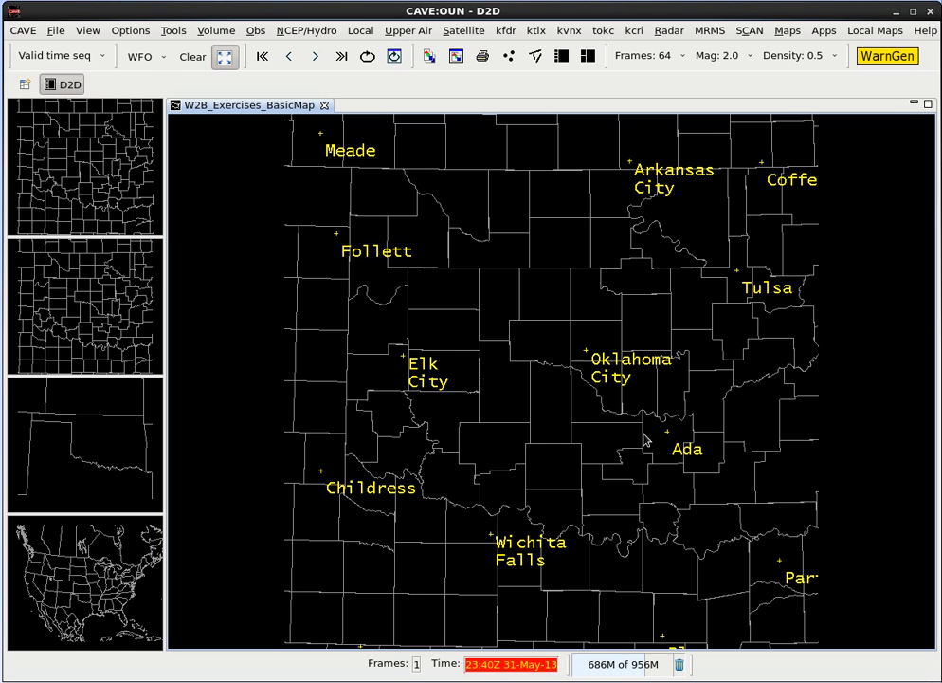
Turn on the Lat/Lon Readout for the map and set the display magnification to 1.5
right_click(550, 327)
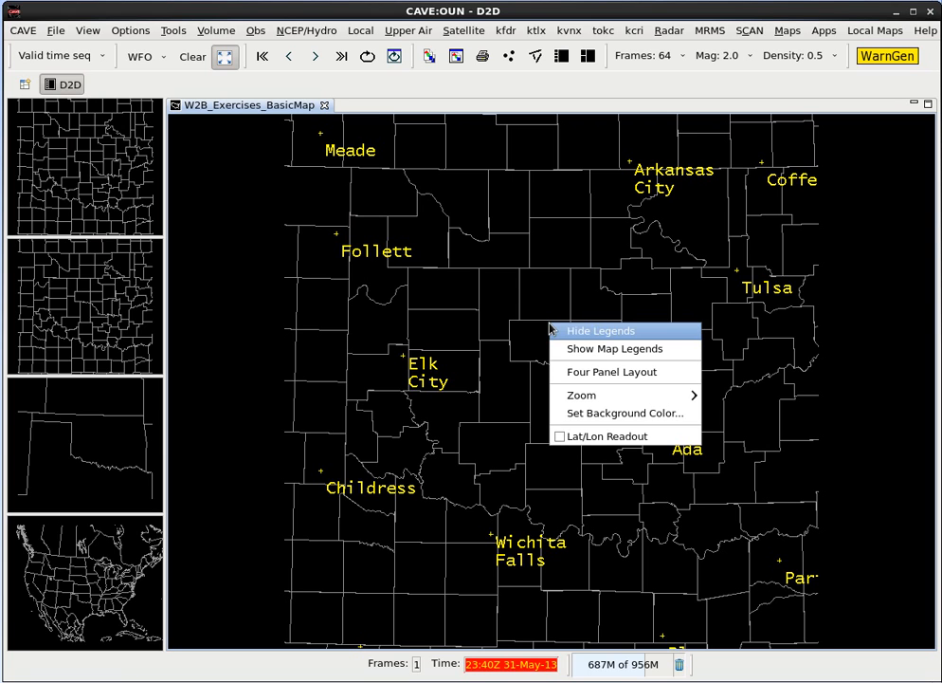
left_click(586, 437)
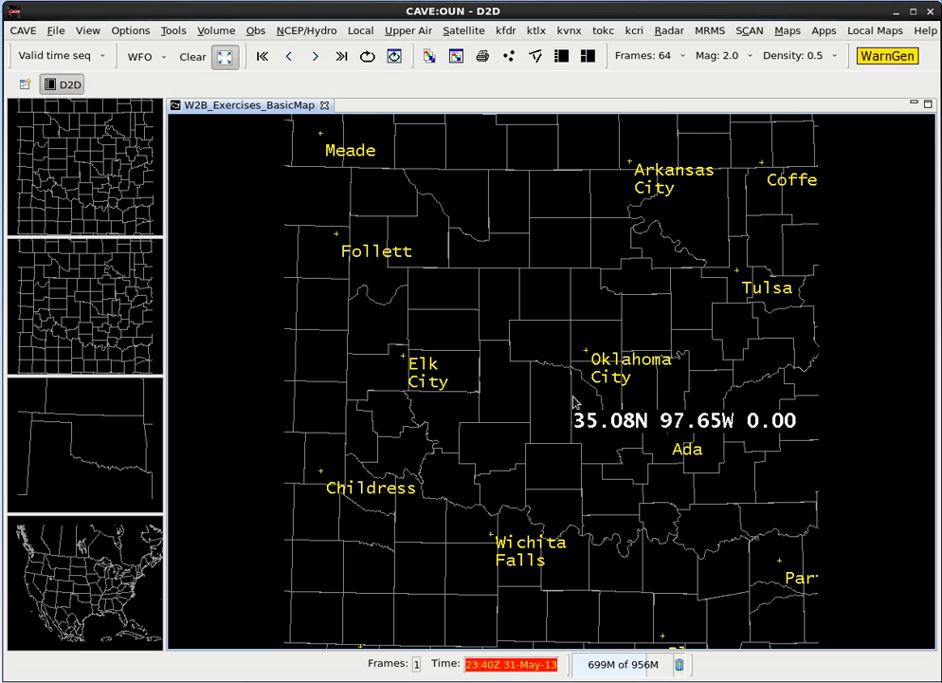
left_click(750, 59)
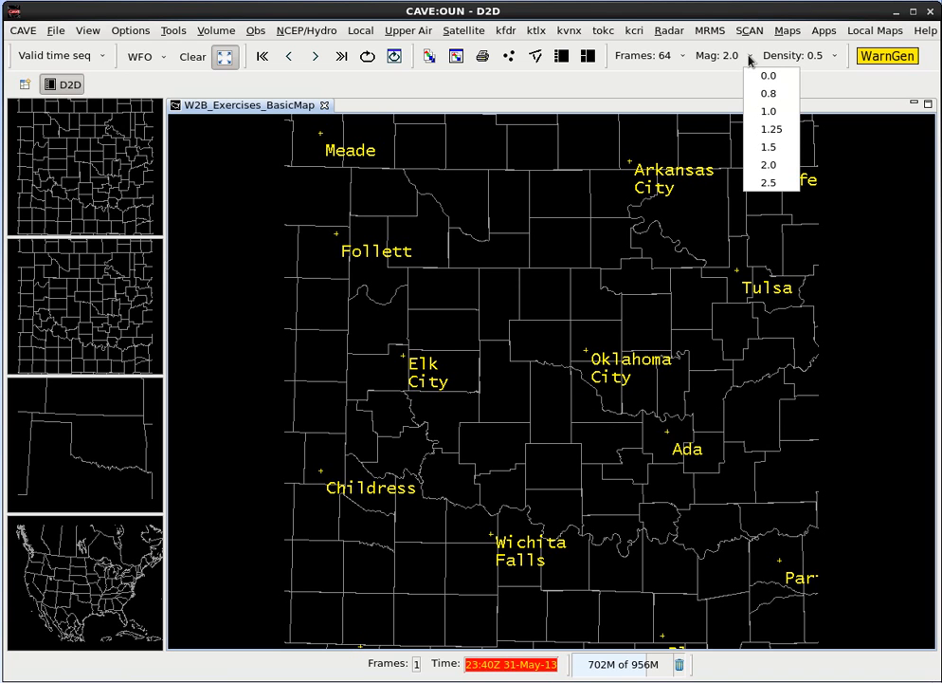
left_click(773, 149)
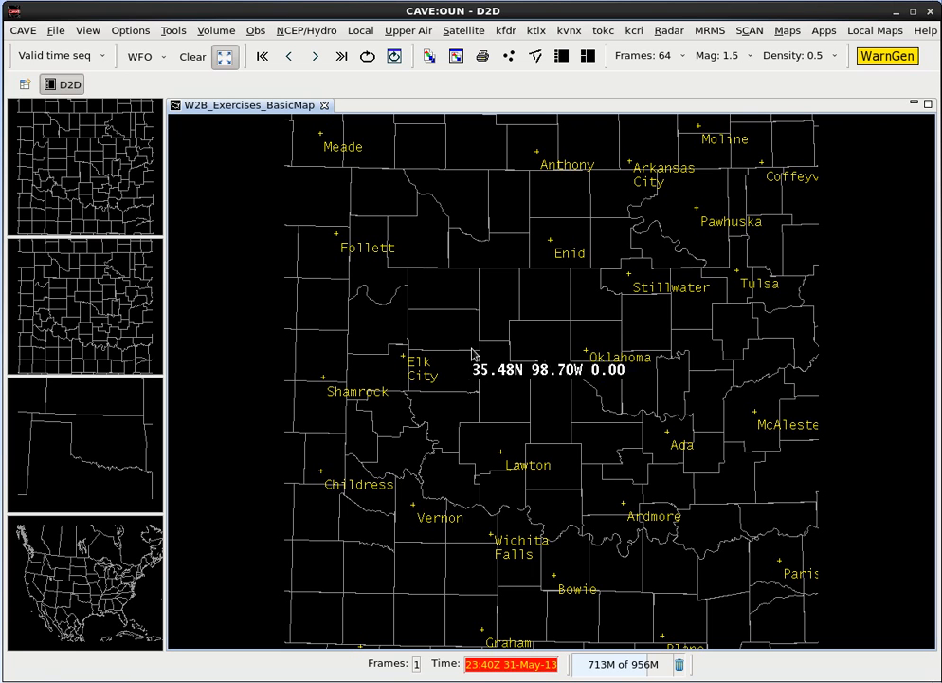
Load the kcri 0.5 Z+SRM8 radar combo and switch the display to the reflectivity image only
left_click(632, 34)
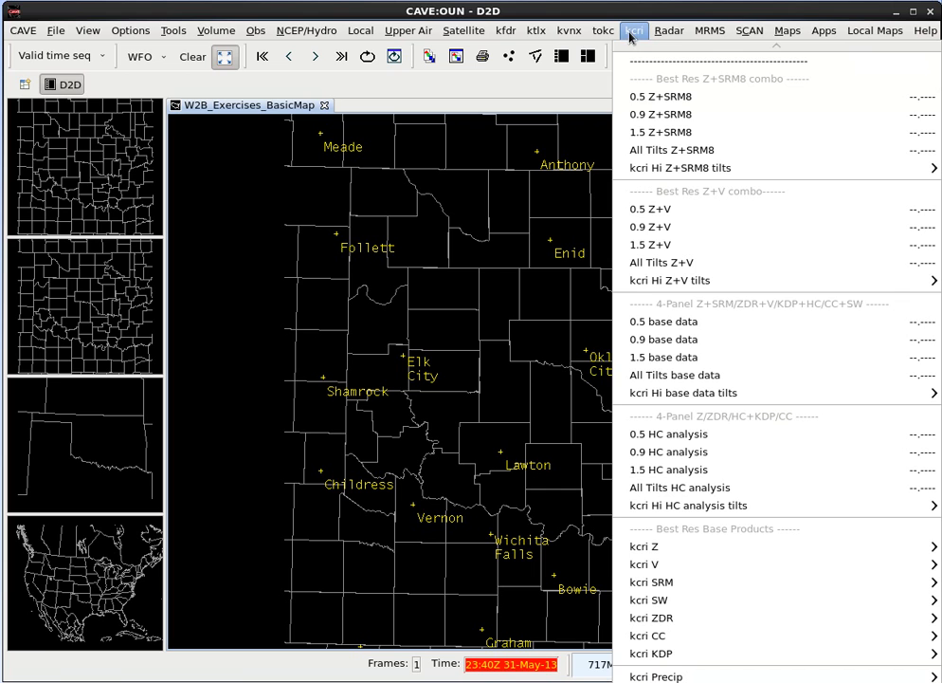
left_click(647, 98)
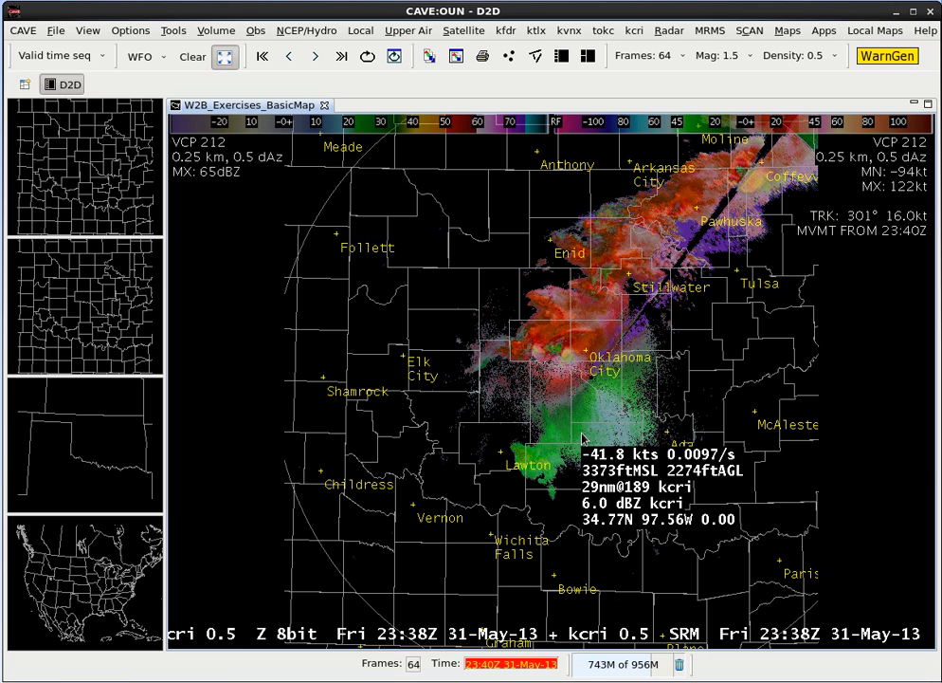
key("KP_Decimal")
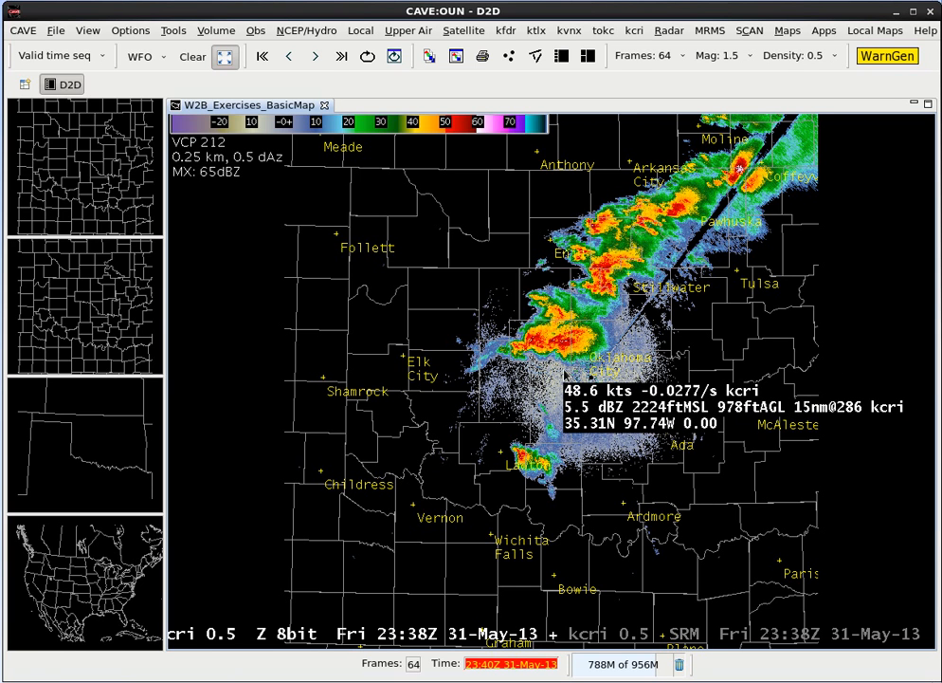
Reduce the brightness of the kcri 0.5 reflectivity image to 49% and close the imaging settings
key("ctrl+i")
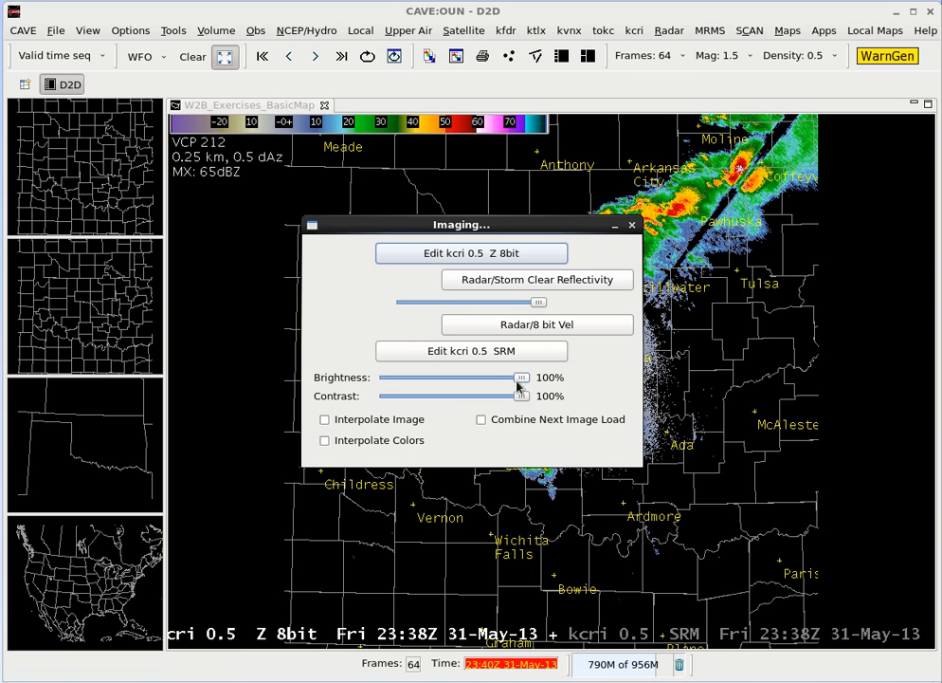
left_click_drag(527, 385, 454, 392)
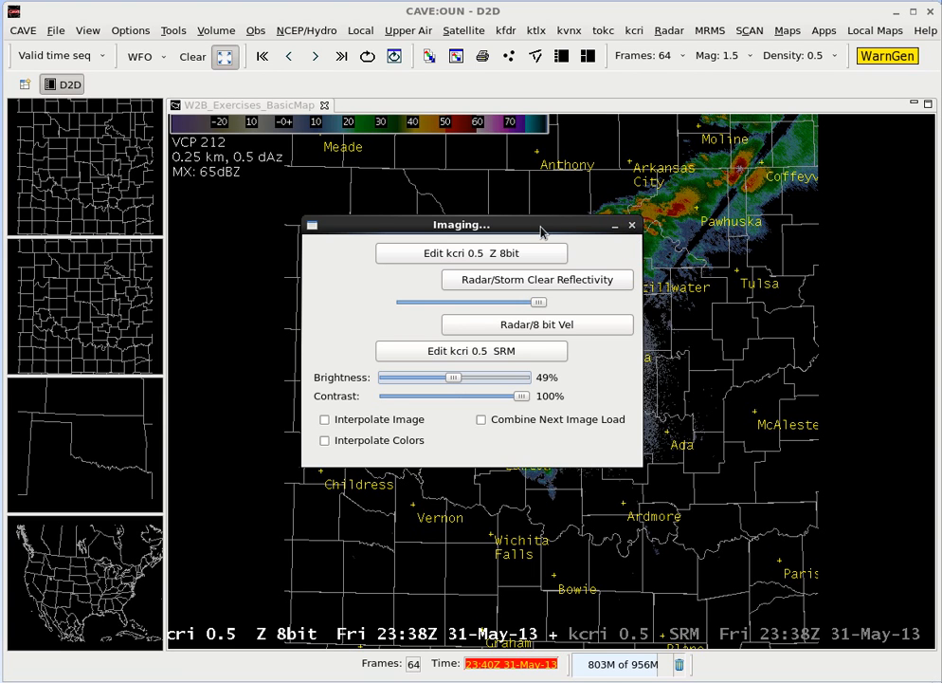
left_click_drag(542, 224, 313, 222)
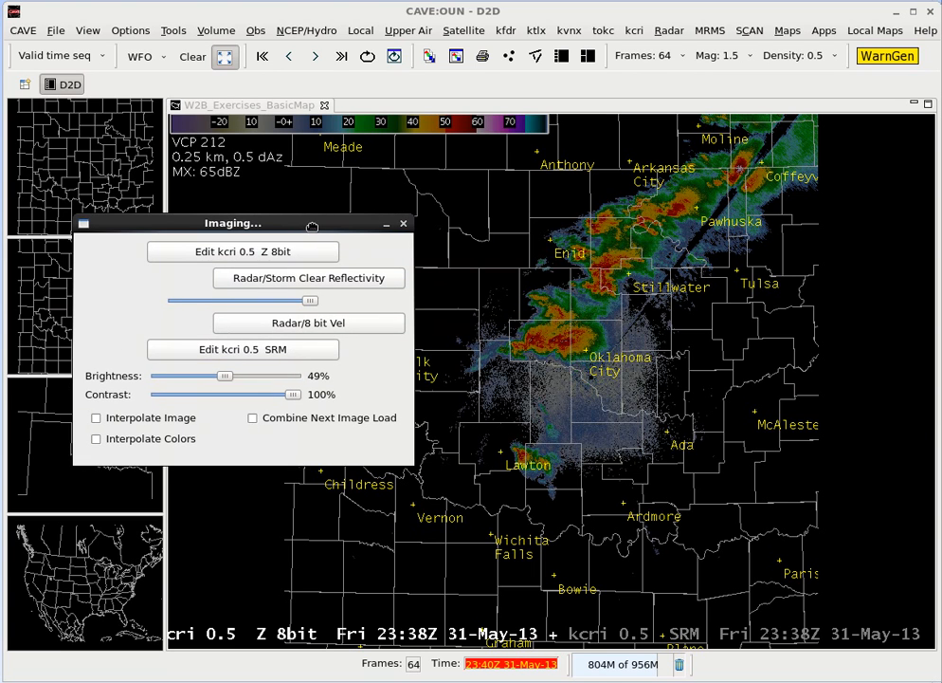
left_click(404, 226)
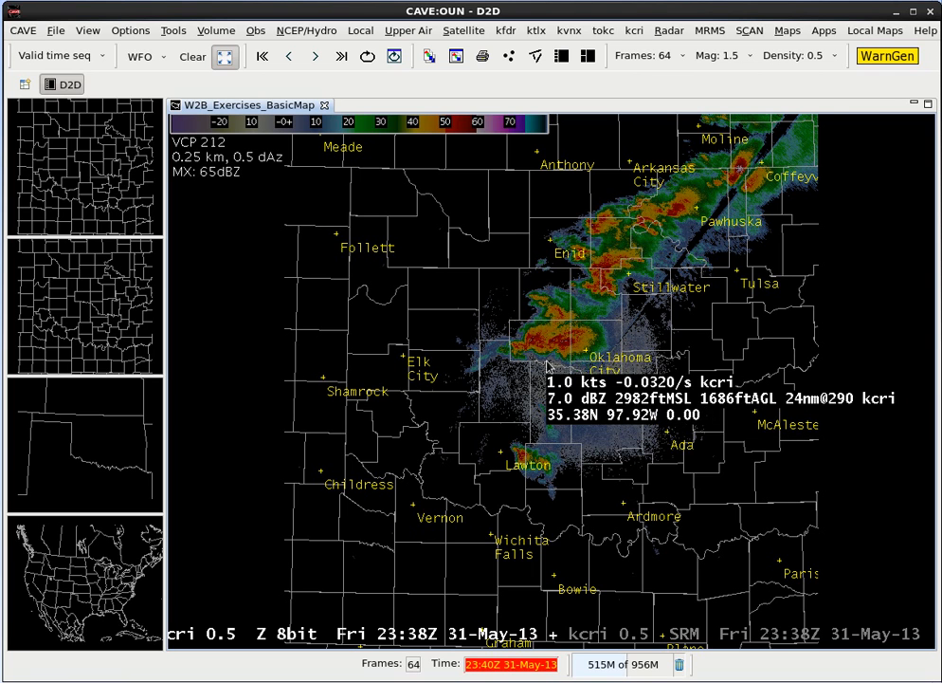
Examine the storm's development and movement around El Reno by stepping frame by frame through the reflectivity loop from 21:39Z to 23:38Z
scroll(547, 367, "up", 5)
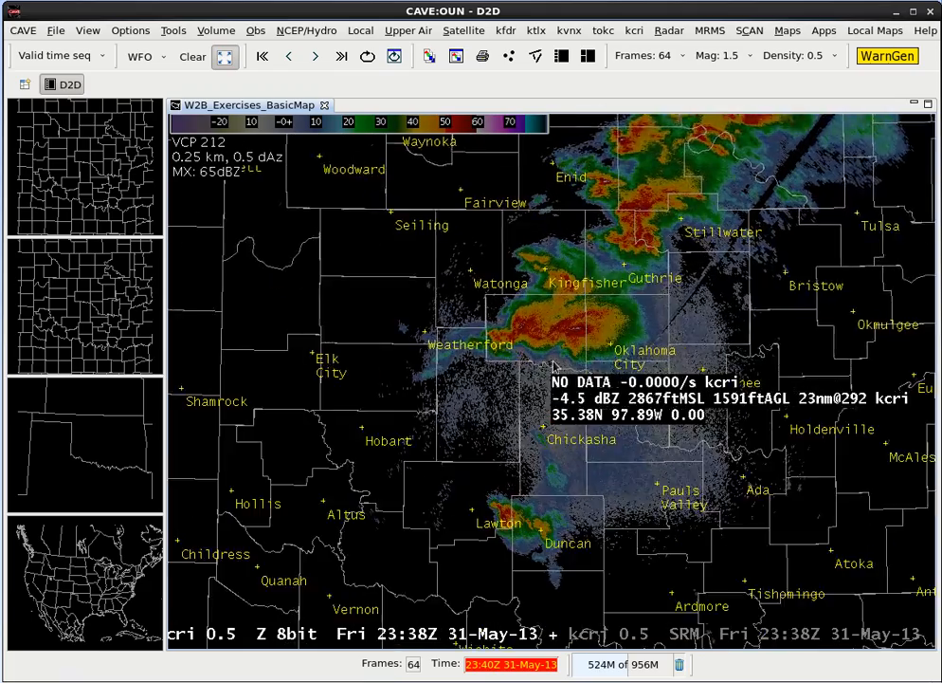
scroll(529, 324, "up", 5)
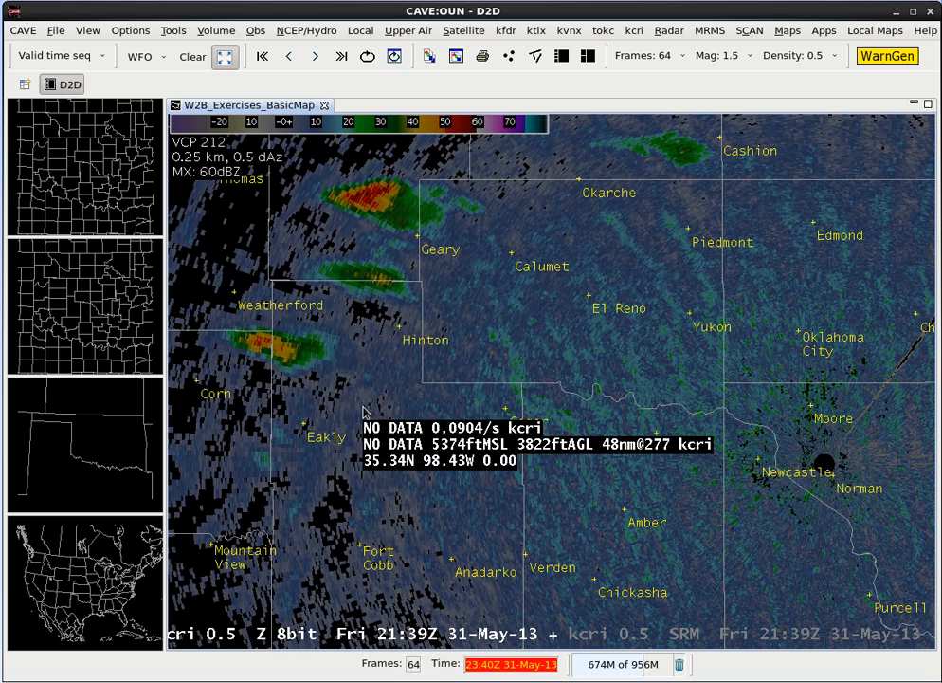
key("Right")
key("Right")
key("Right")
key("Right")
key("Right")
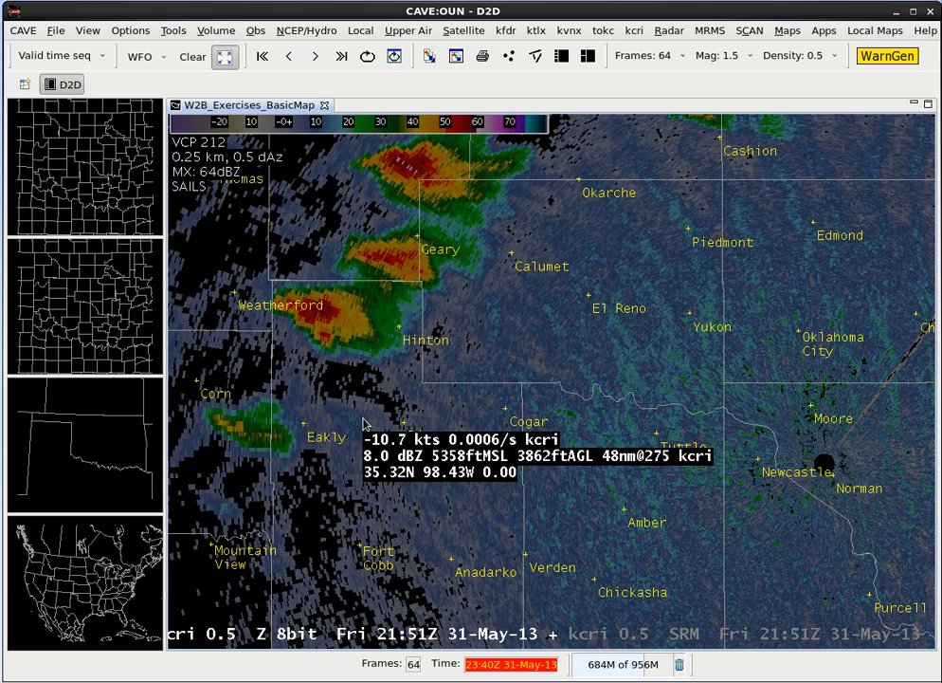
key("Left")
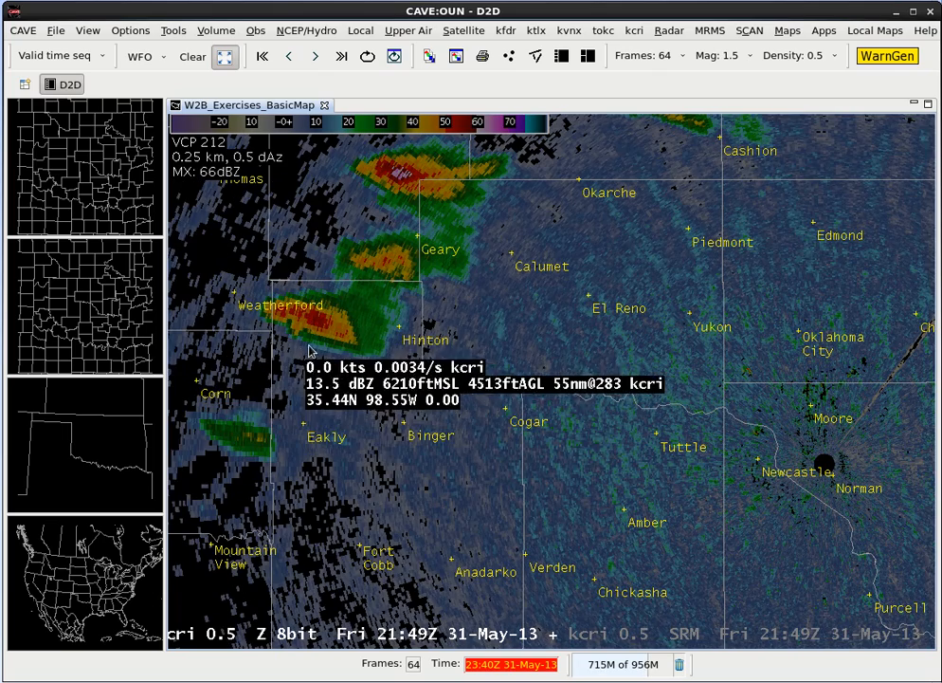
key("Right")
key("Right")
key("Right")
key("Right")
key("Right")
key("Right")
key("Right")
key("Right")
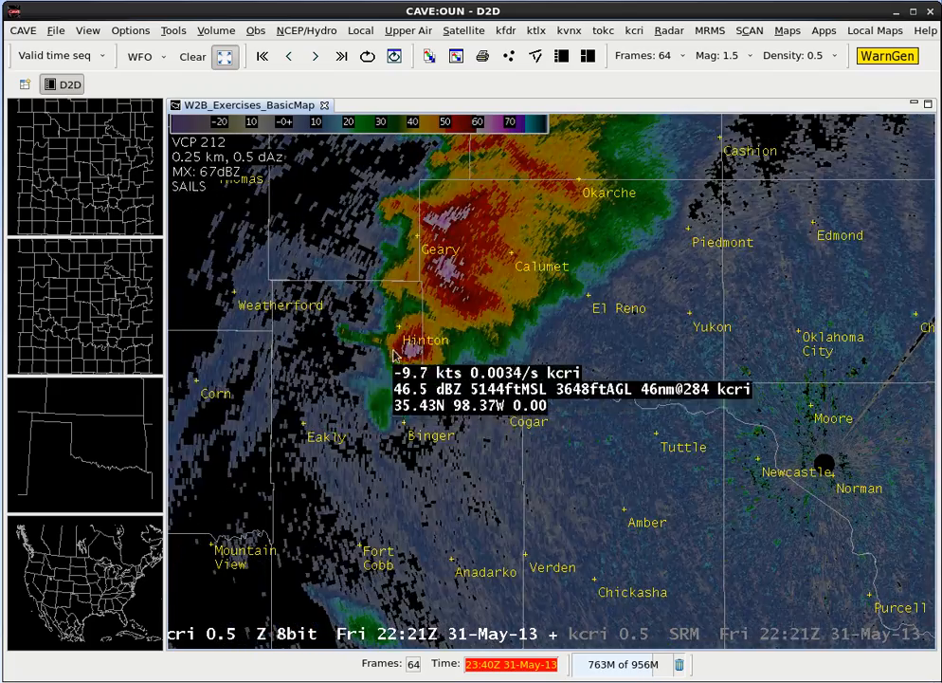
key("Right")
key("Right")
key("Right")
key("Right")
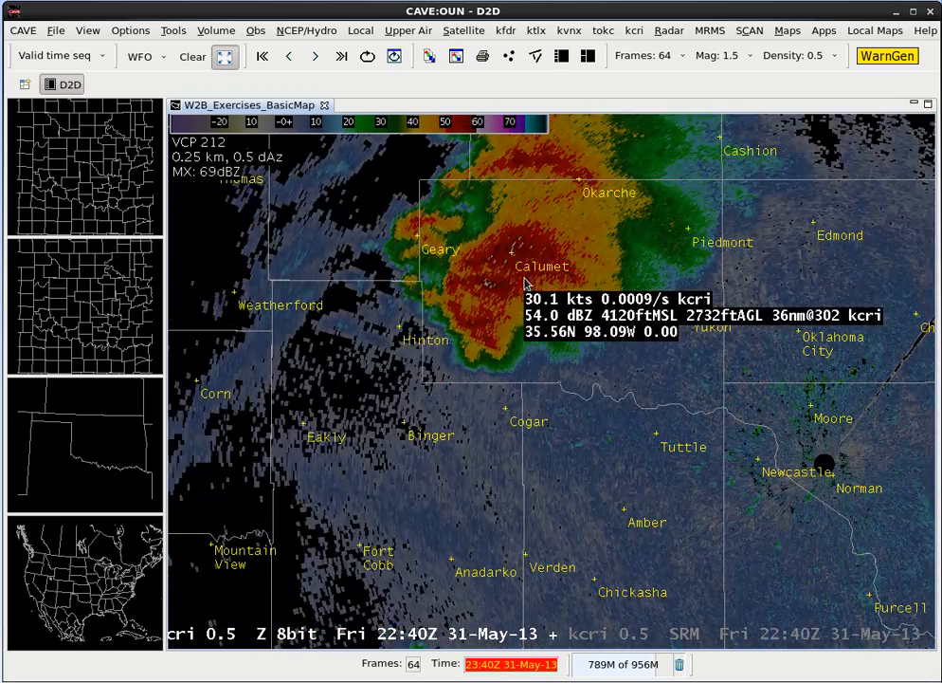
key("Right")
key("Right")
key("Right")
key("Right")
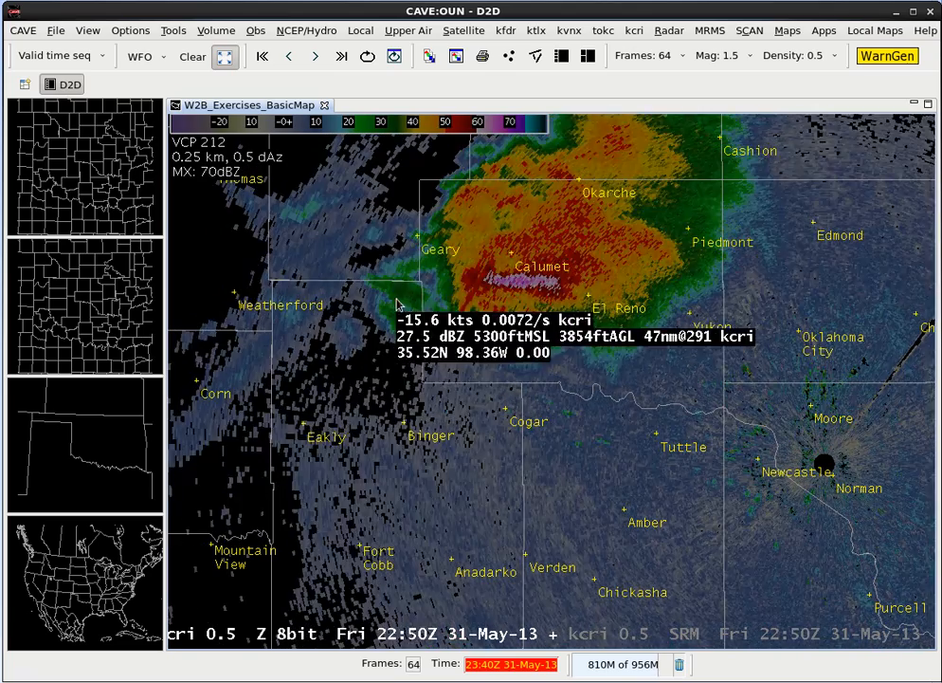
key("Right")
key("Right")
key("Right")
key("Right")
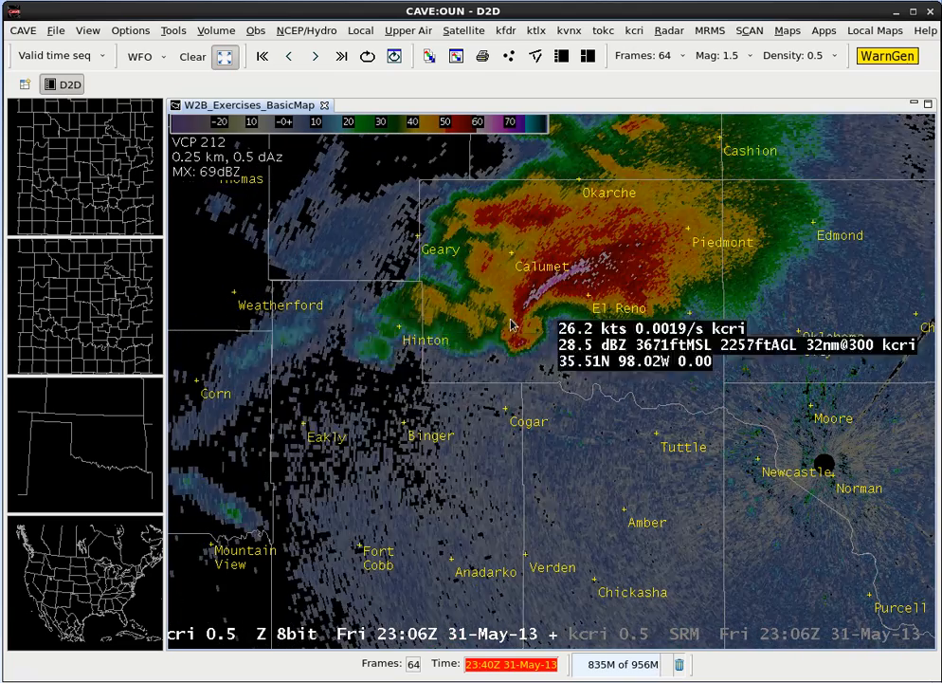
key("Right")
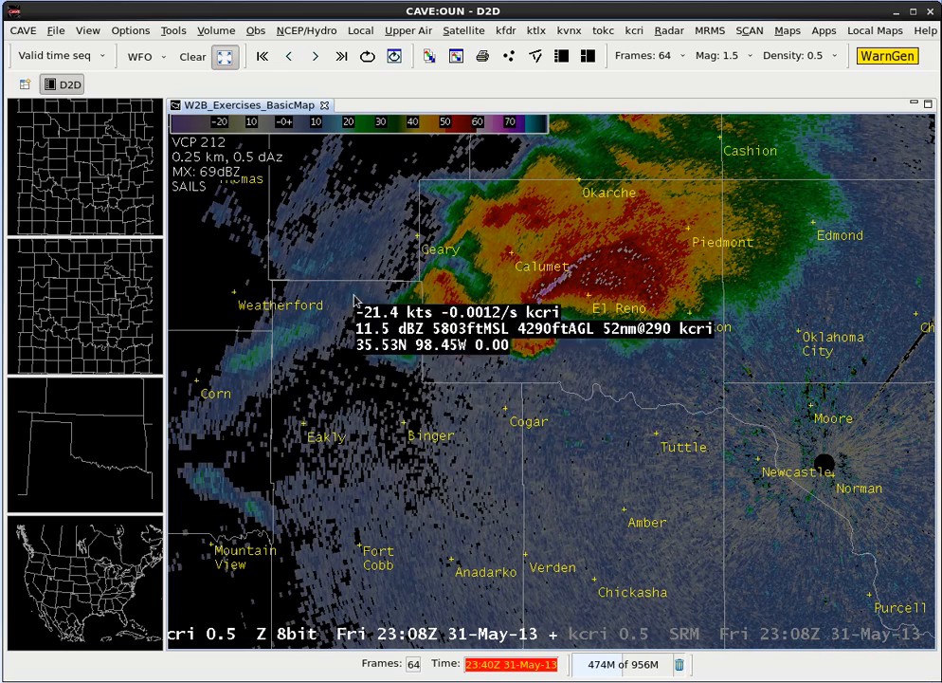
key("Right")
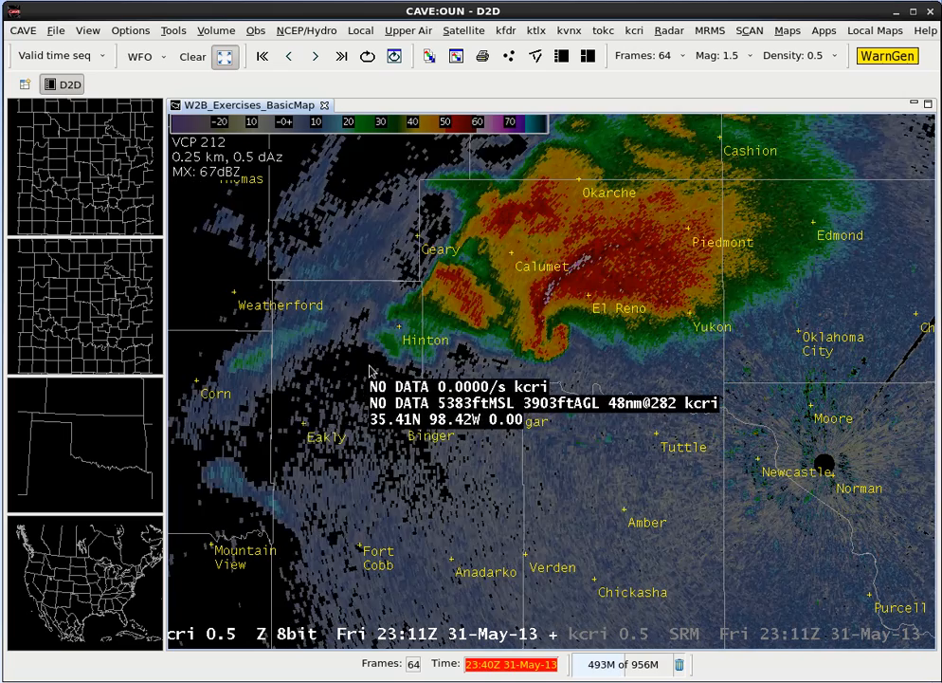
key("Right")
key("Right")
key("Right")
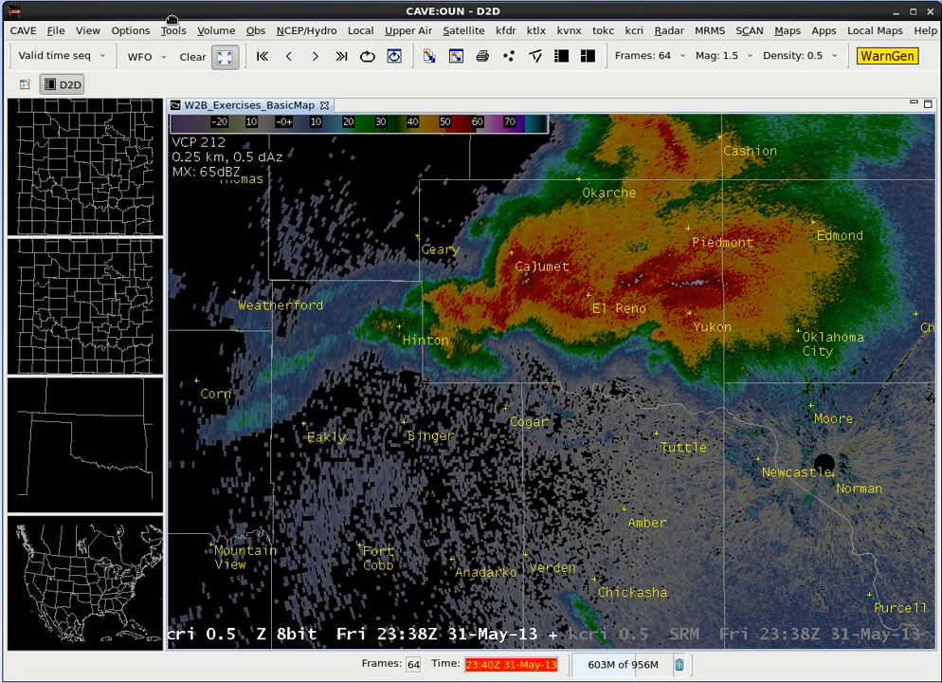
Start the Distance Speed tool in Point mode with the Speed legend and place its marker between El Reno and Yukon in the 23:38Z frame
left_click(172, 29)
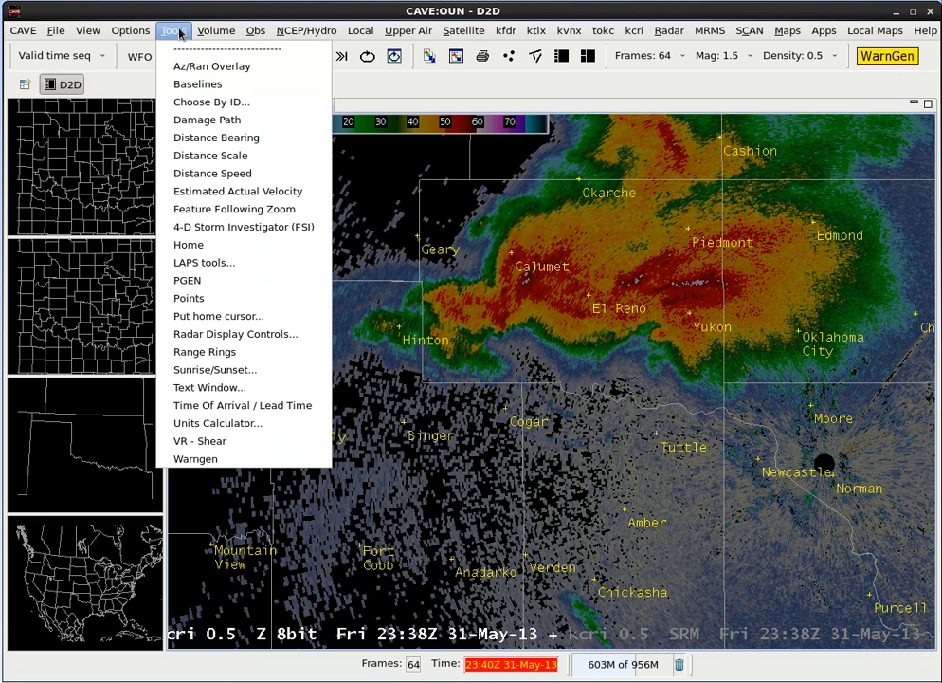
left_click(211, 176)
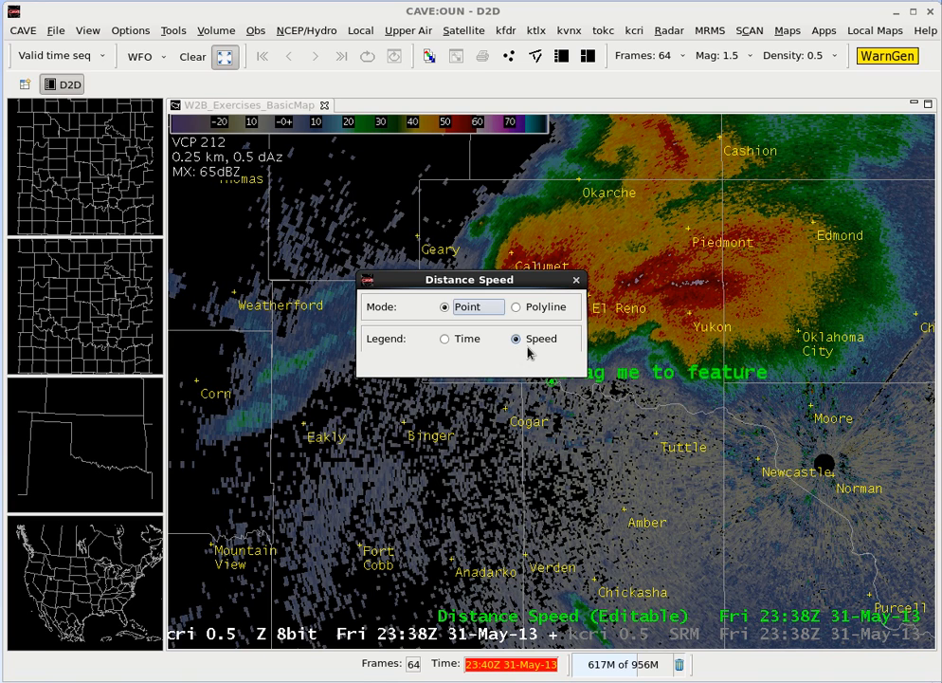
left_click_drag(532, 279, 160, 254)
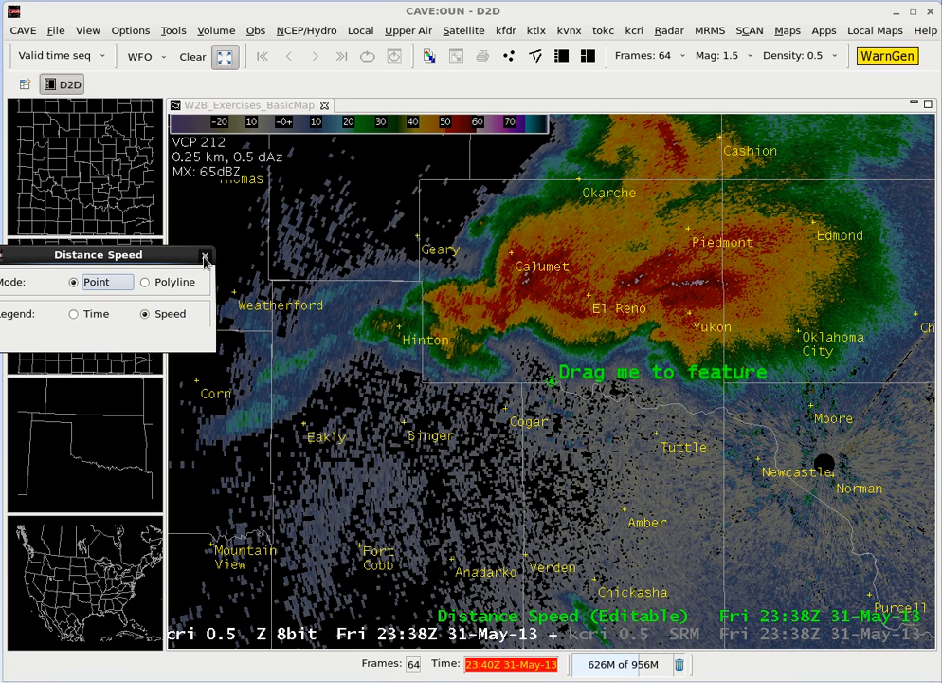
left_click(205, 257)
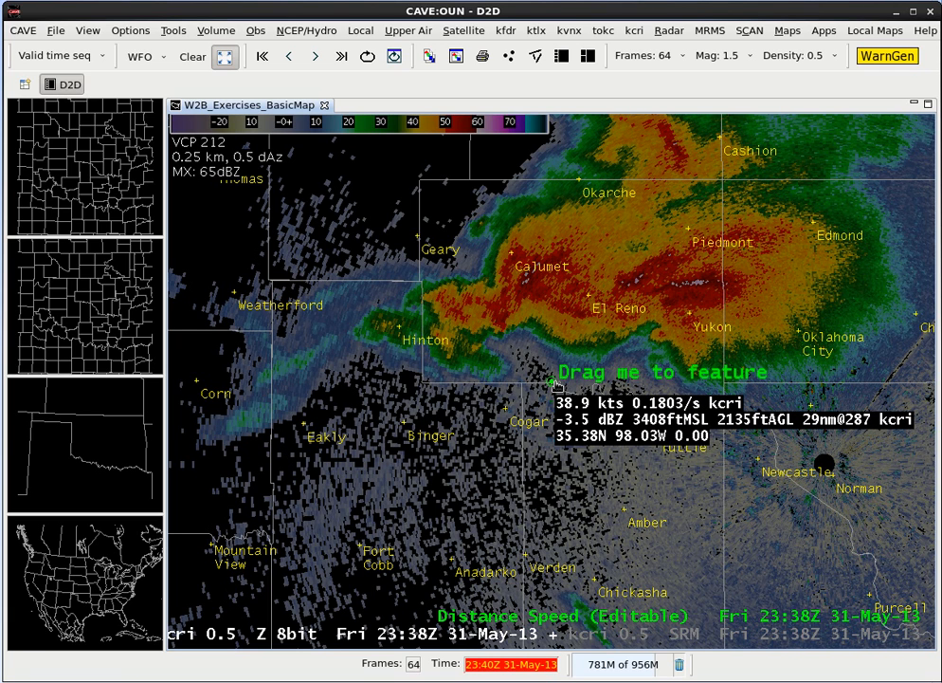
left_click_drag(555, 385, 650, 315)
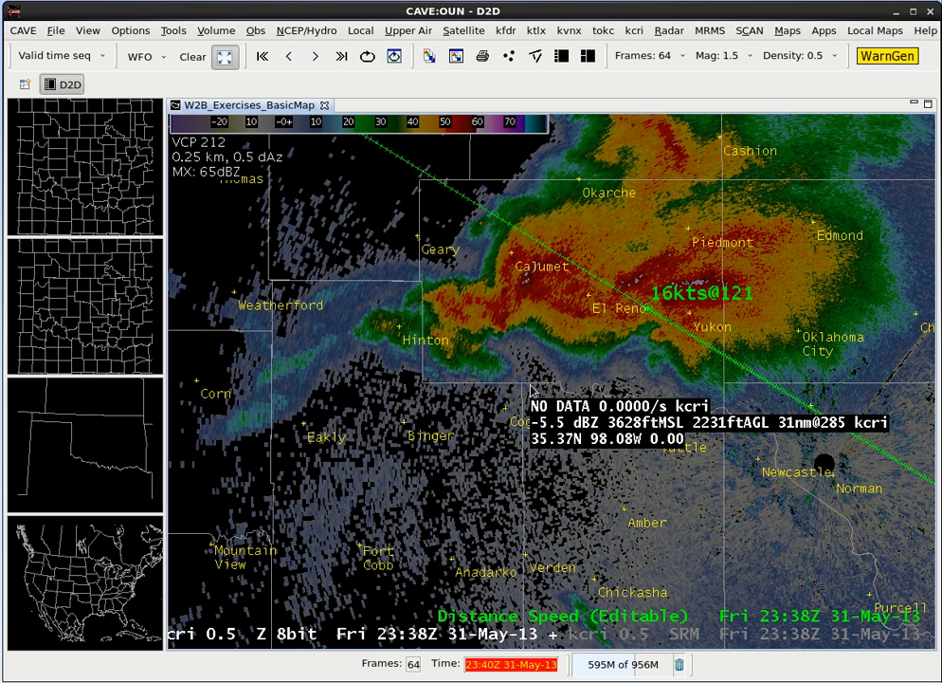
Reposition the Distance Speed marker in the 23:11Z frame, first onto the storm's hook southwest of El Reno and finally just south of El Reno
key("Left")
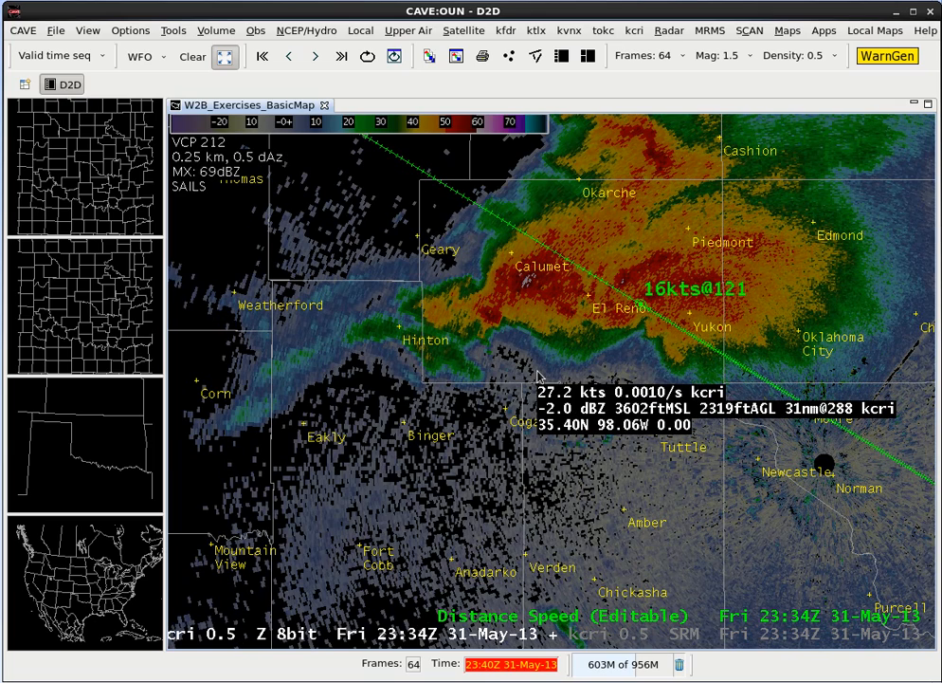
key("Right")
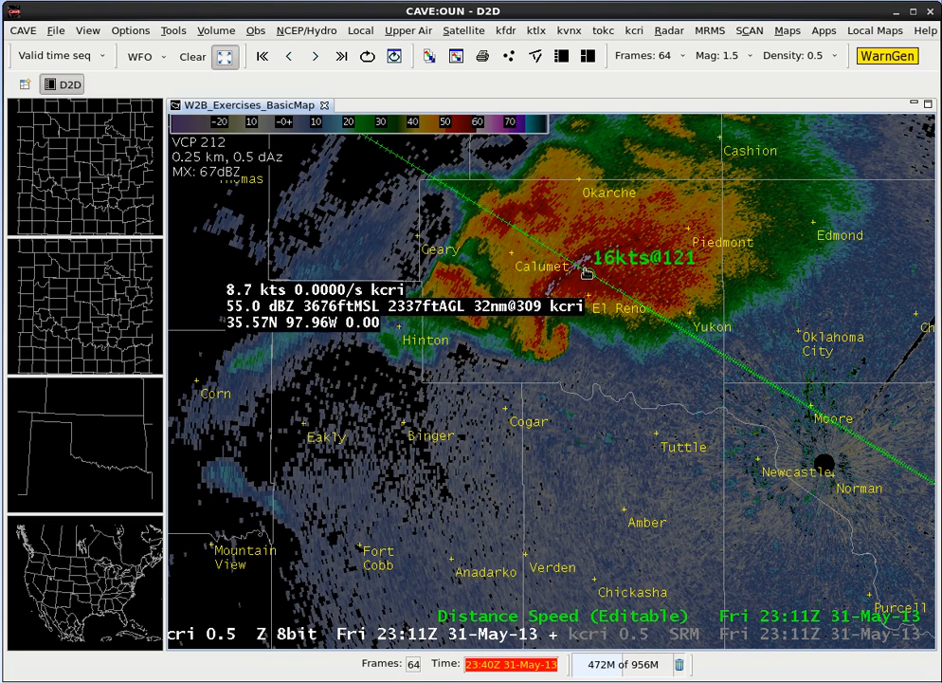
left_click(565, 344)
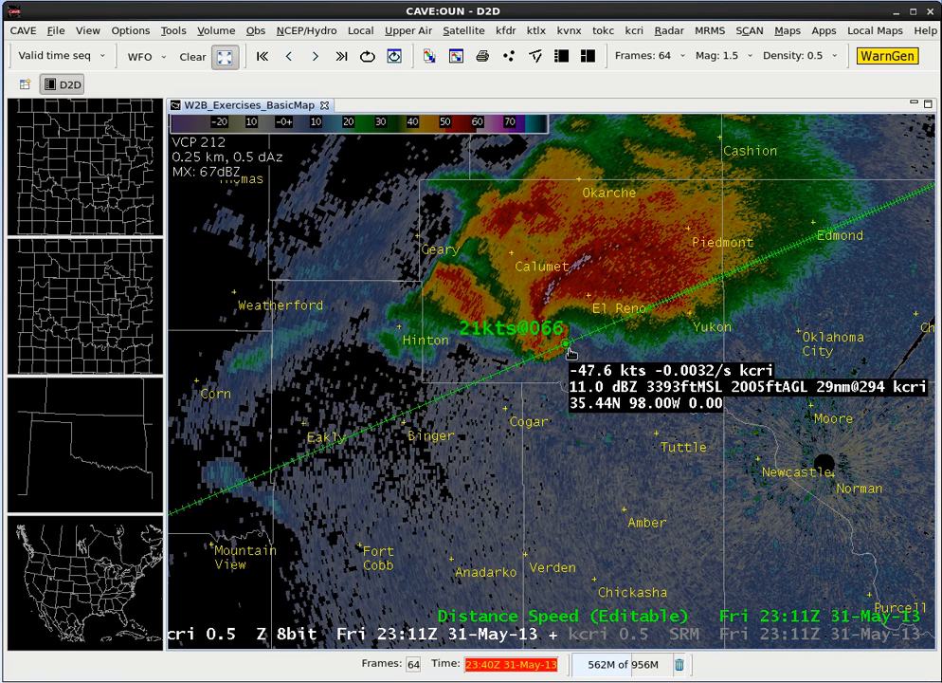
left_click(597, 361)
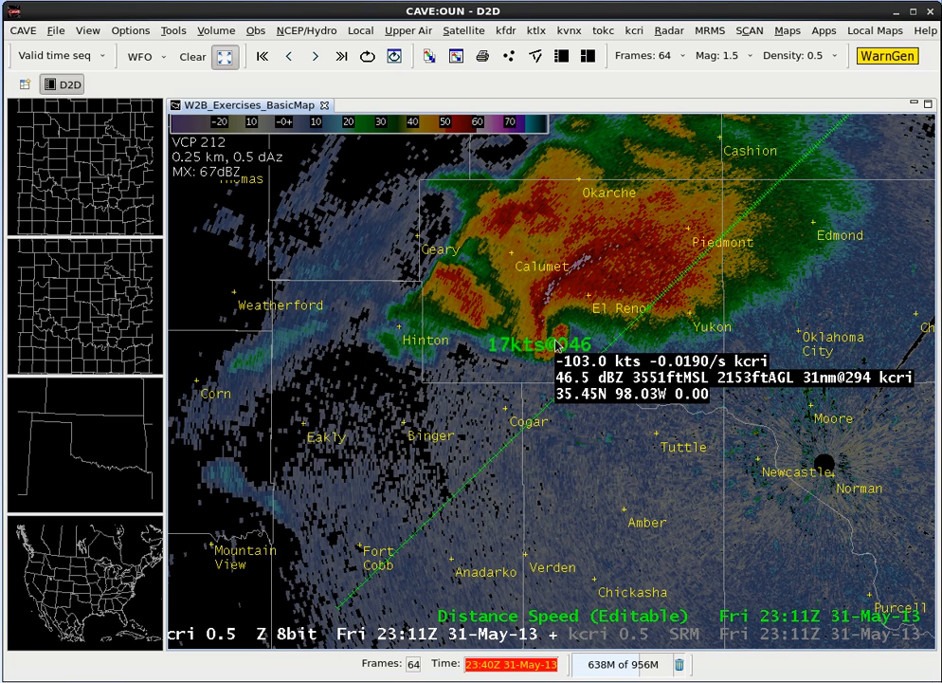
Advance to the 23:19Z frame and nudge the Distance Speed marker slightly southward, south of El Reno
key("Right")
key("Right")
key("Right")
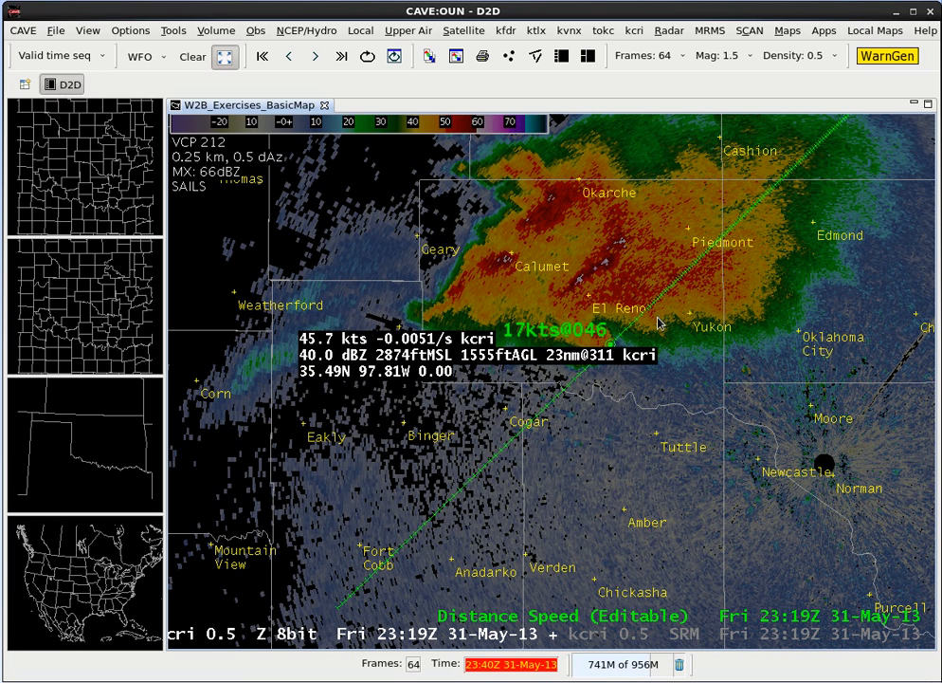
left_click_drag(612, 343, 616, 353)
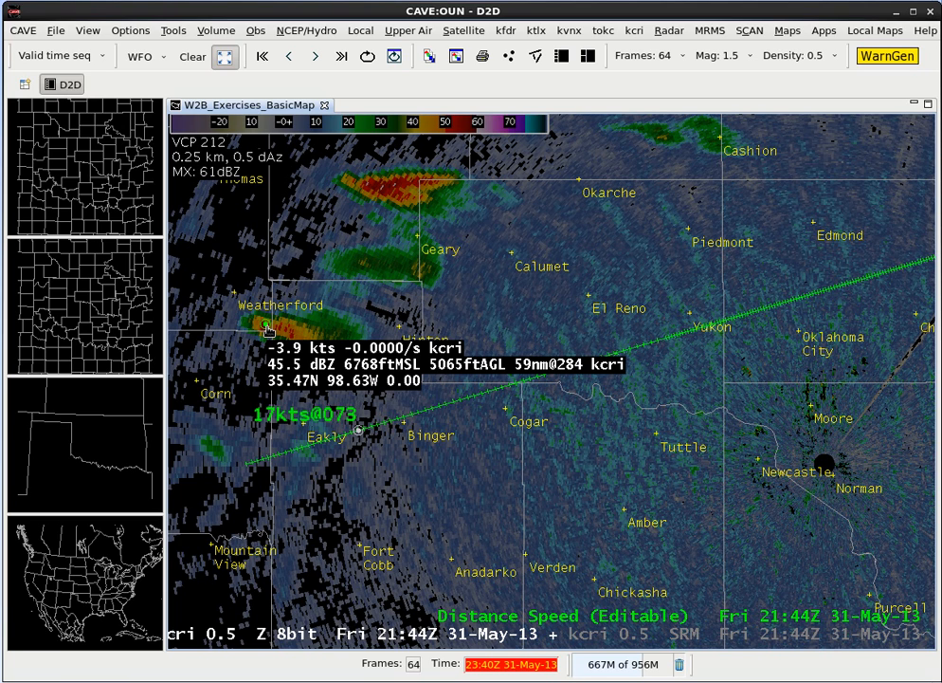
Track the storm's long-term motion by placing the marker on the Weatherford cell at 21:44Z and between El Reno and Yukon at 23:38Z
left_click(269, 329)
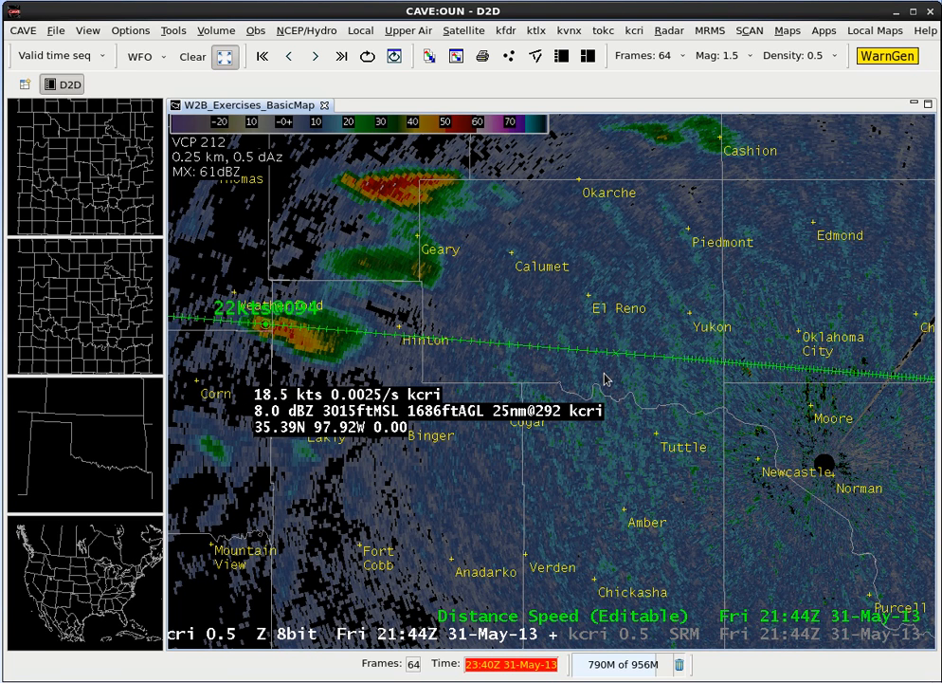
key("ctrl+Right")
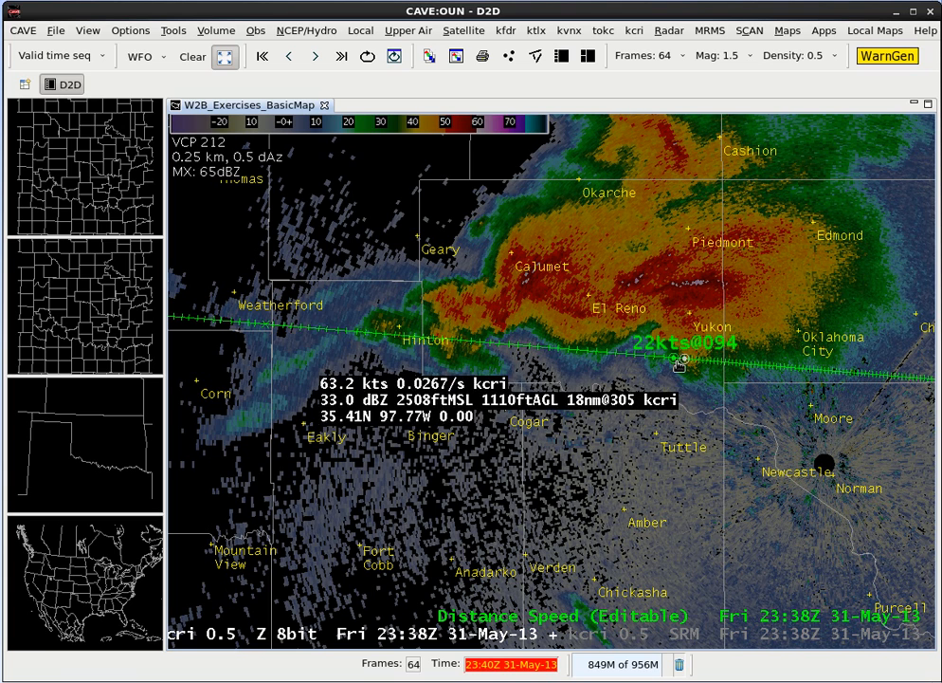
left_click(653, 321)
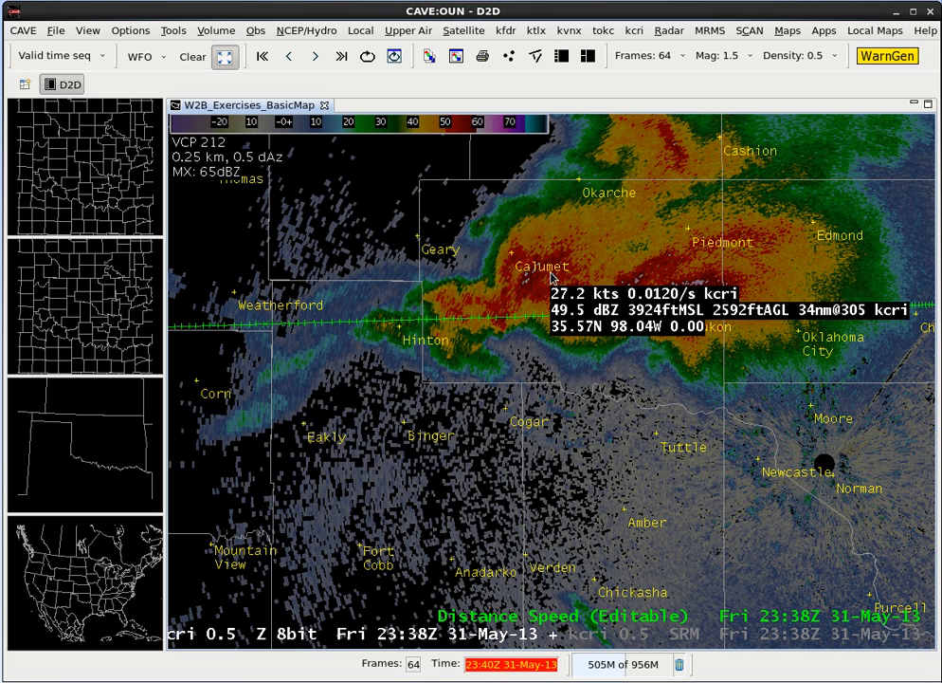
Load Feature Following Zoom and loop the reflectivity frames, inspecting the tracked storm at closer and wider zoom
scroll(552, 273, "down", 1)
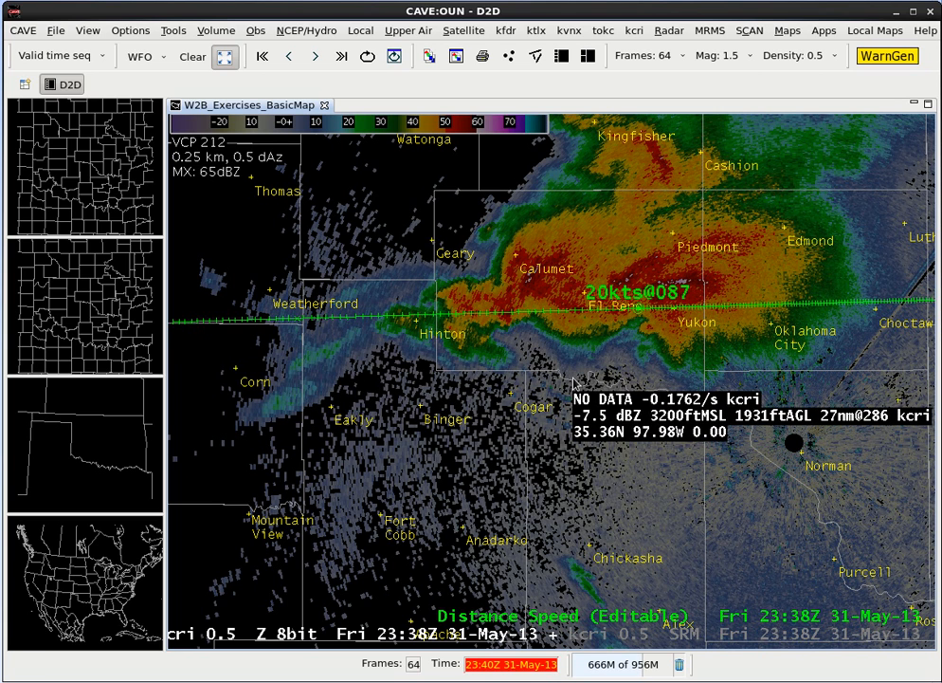
left_click(174, 31)
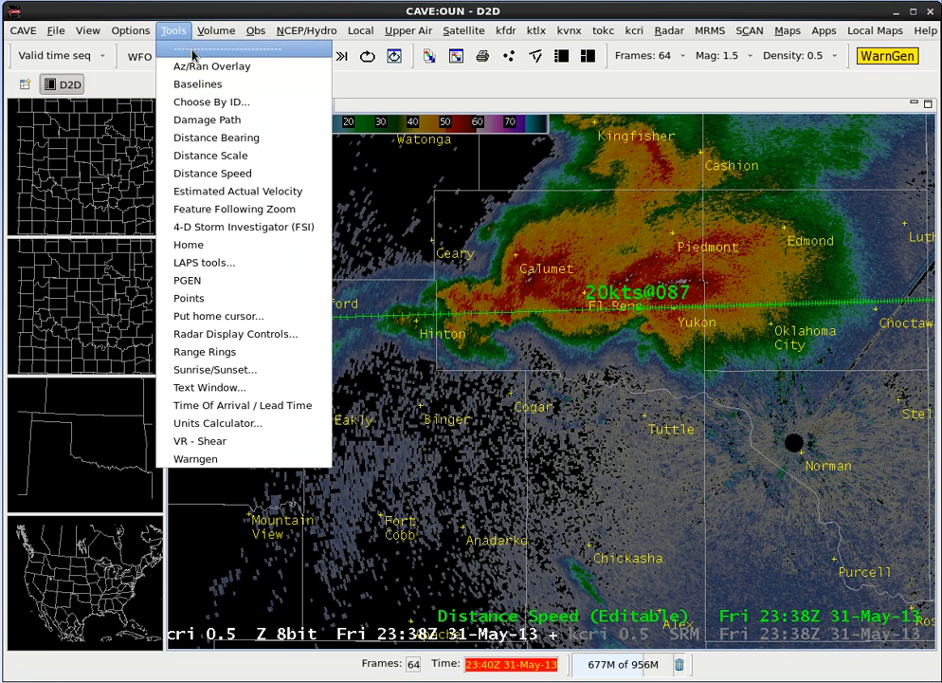
left_click(236, 210)
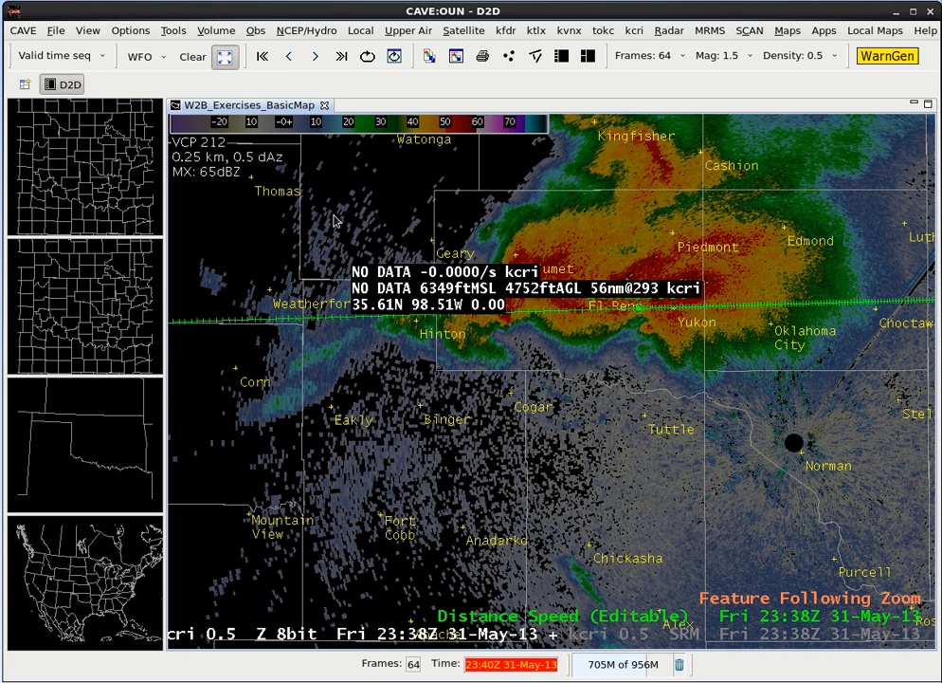
left_click(368, 59)
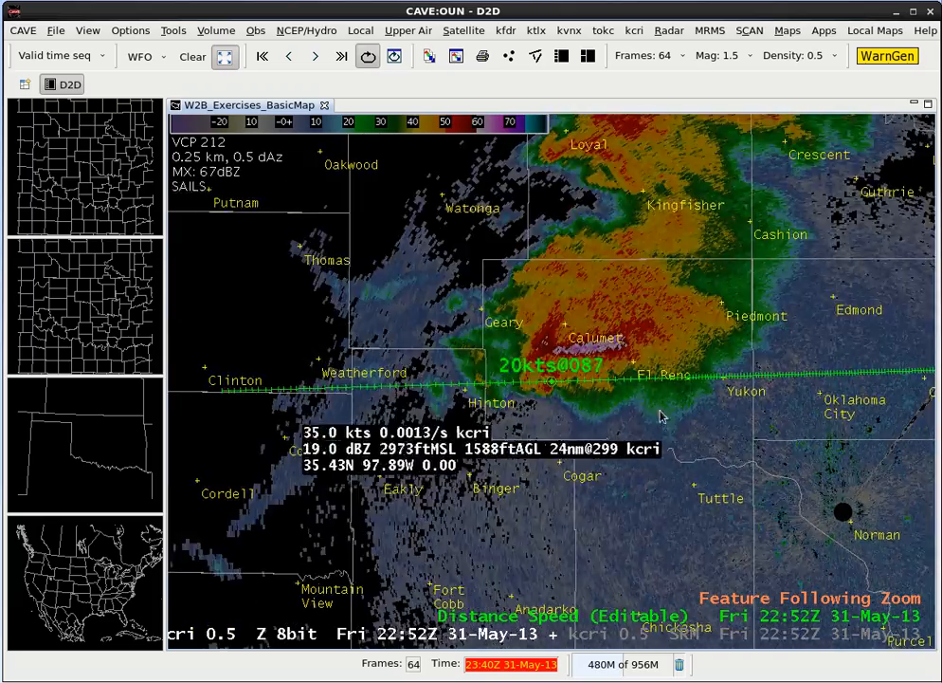
scroll(660, 417, "up", 8)
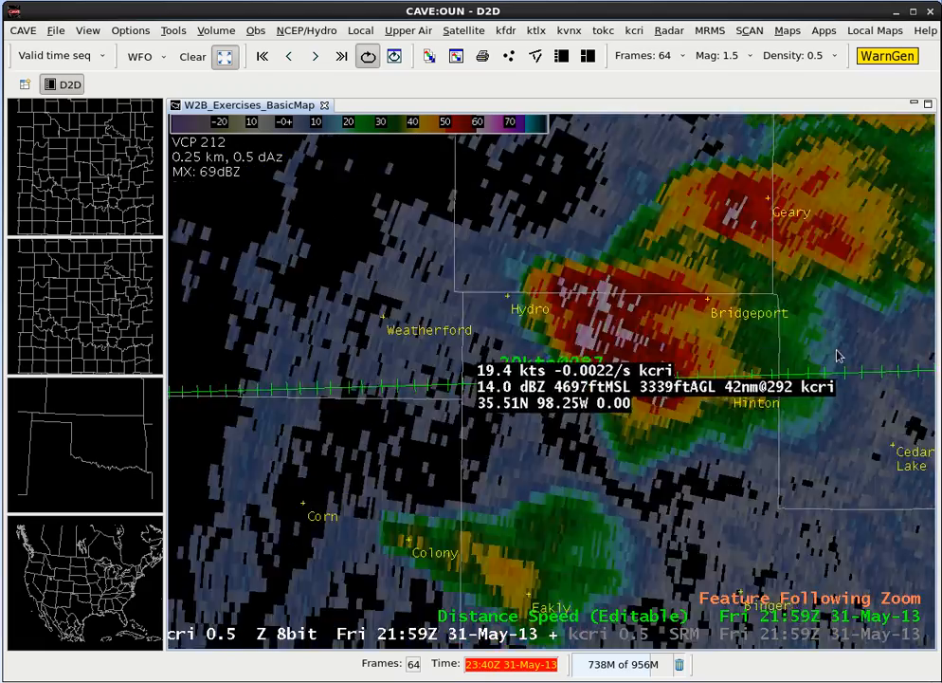
scroll(742, 383, "down", 8)
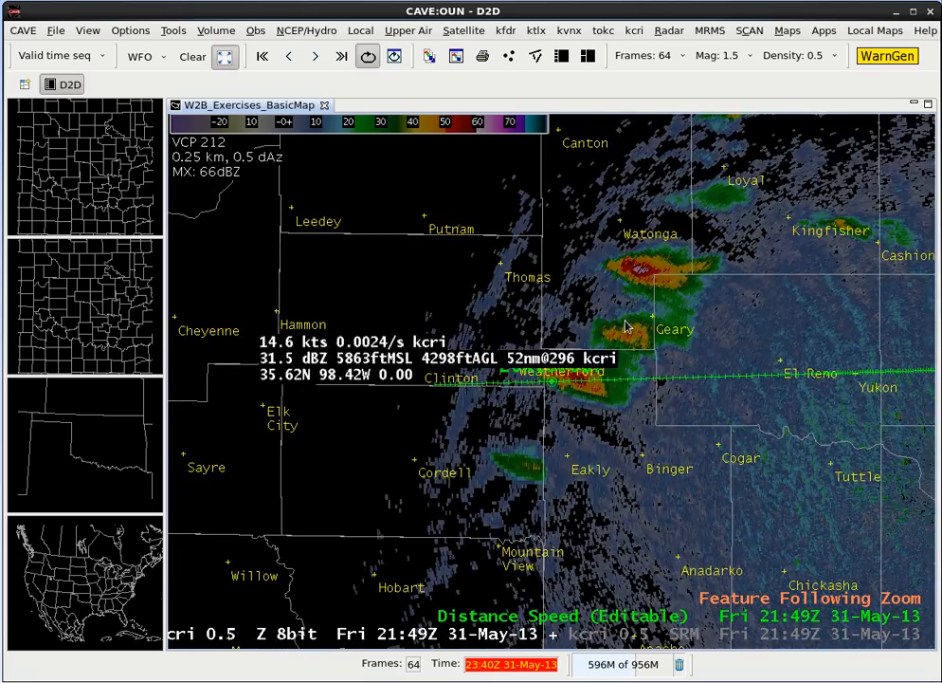
right_click(380, 110)
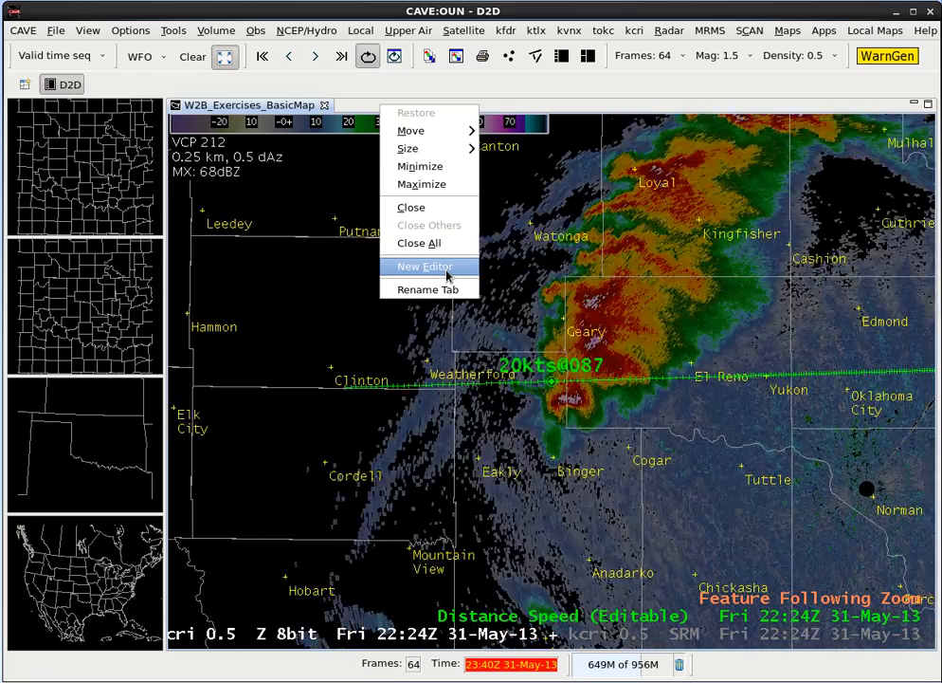
left_click(635, 286)
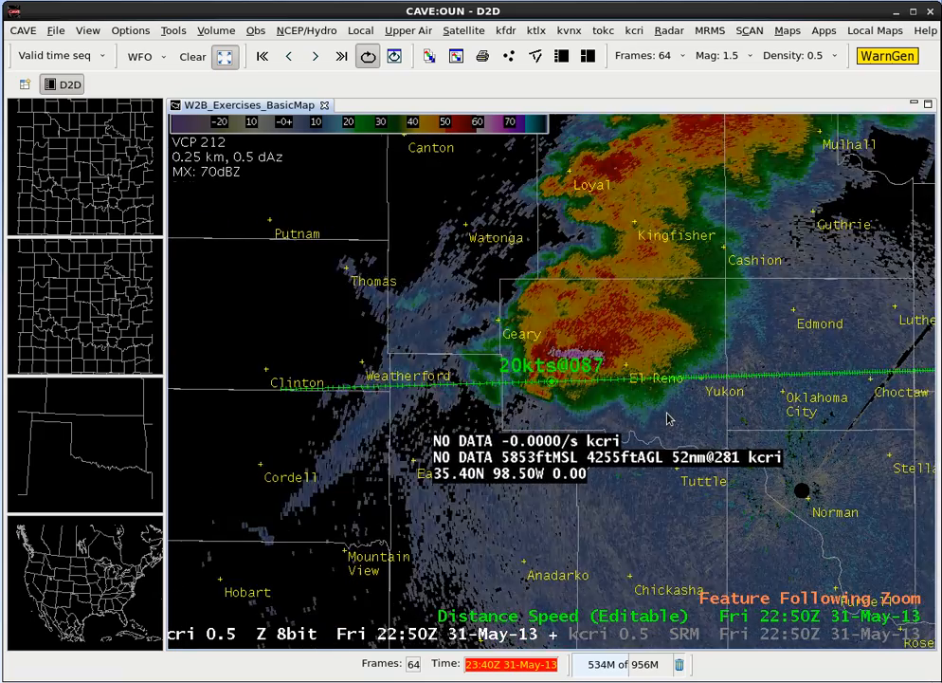
Stop the reflectivity loop and unload Feature Following Zoom
left_click(368, 59)
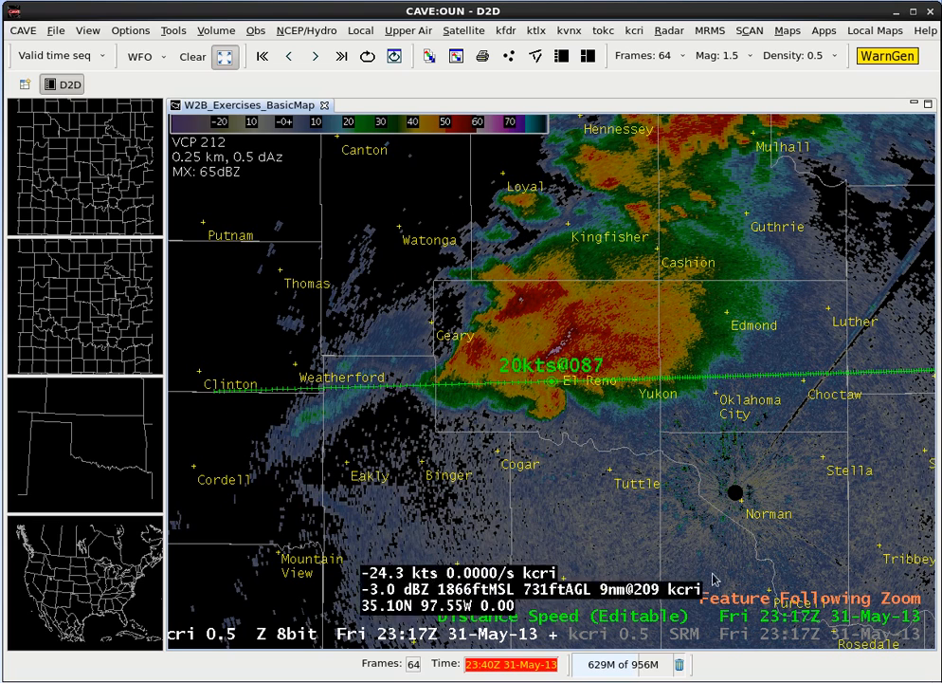
right_click(714, 604)
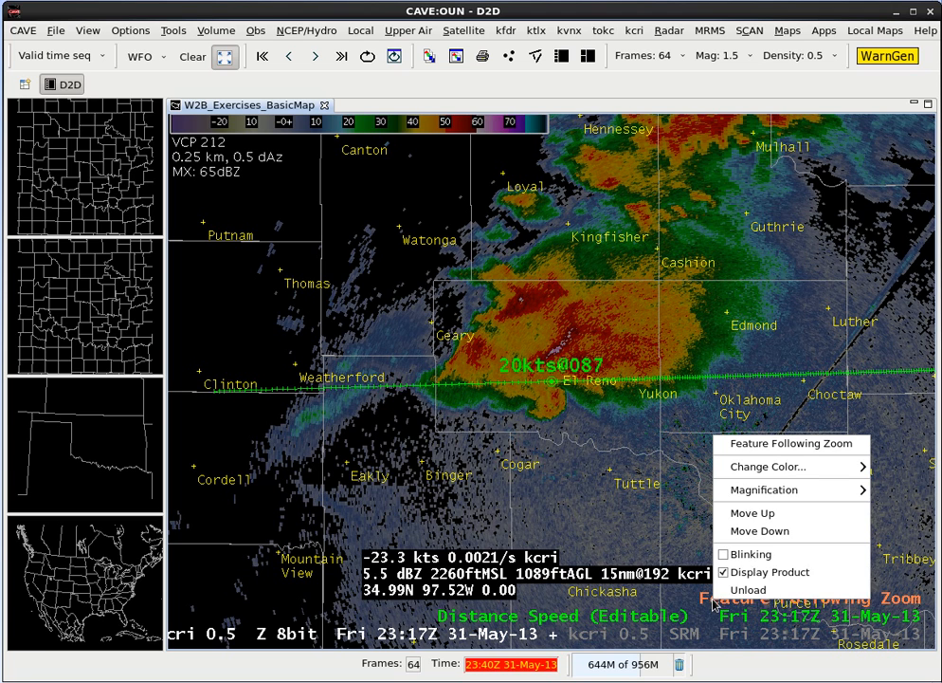
left_click(729, 590)
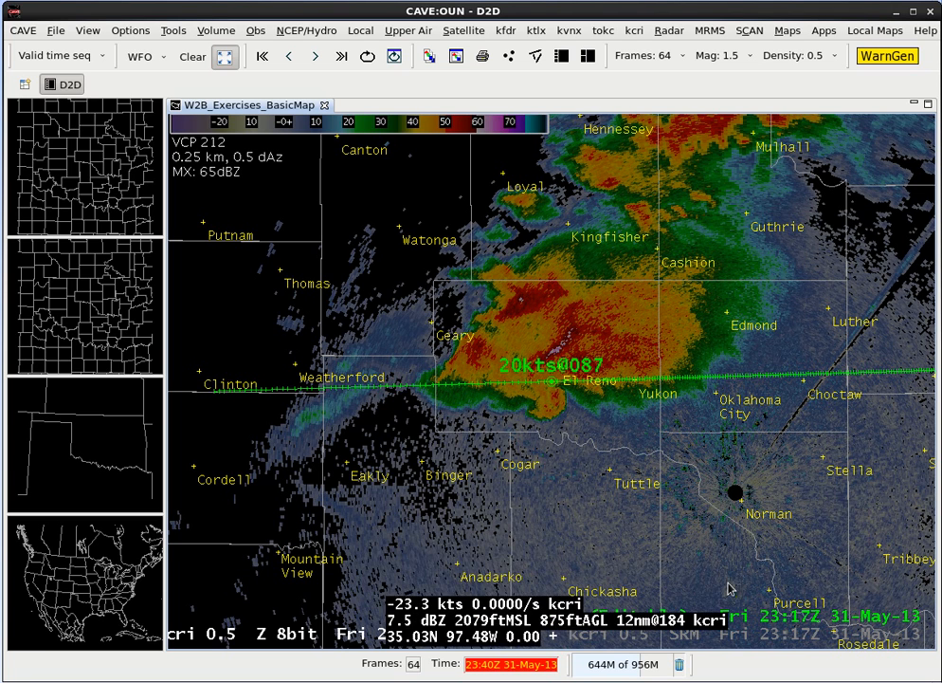
Hide the Distance Speed overlay from the map while keeping the tool loaded
right_click(567, 614)
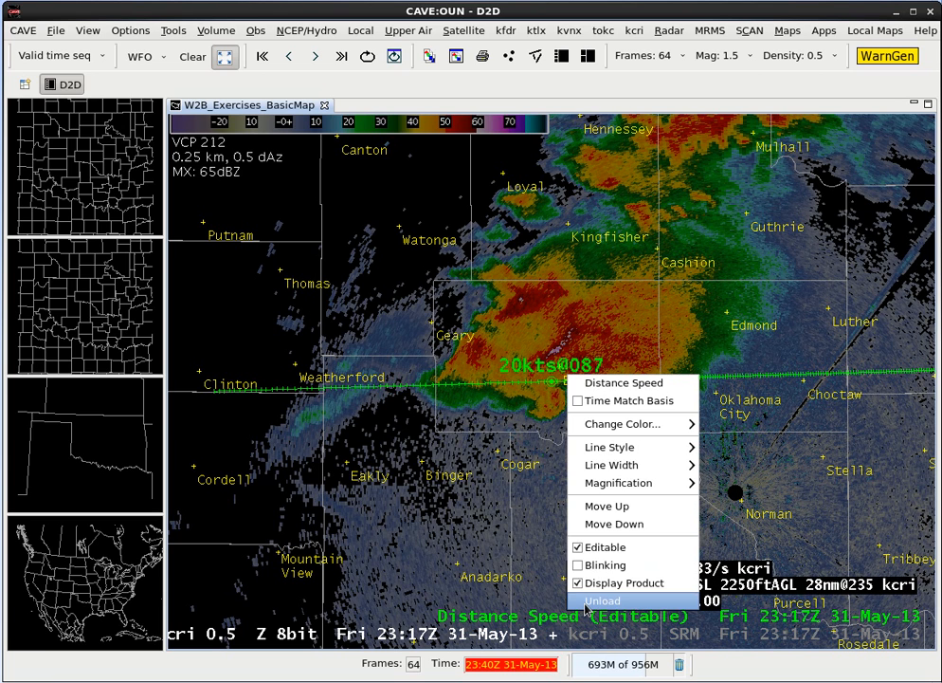
left_click(524, 603)
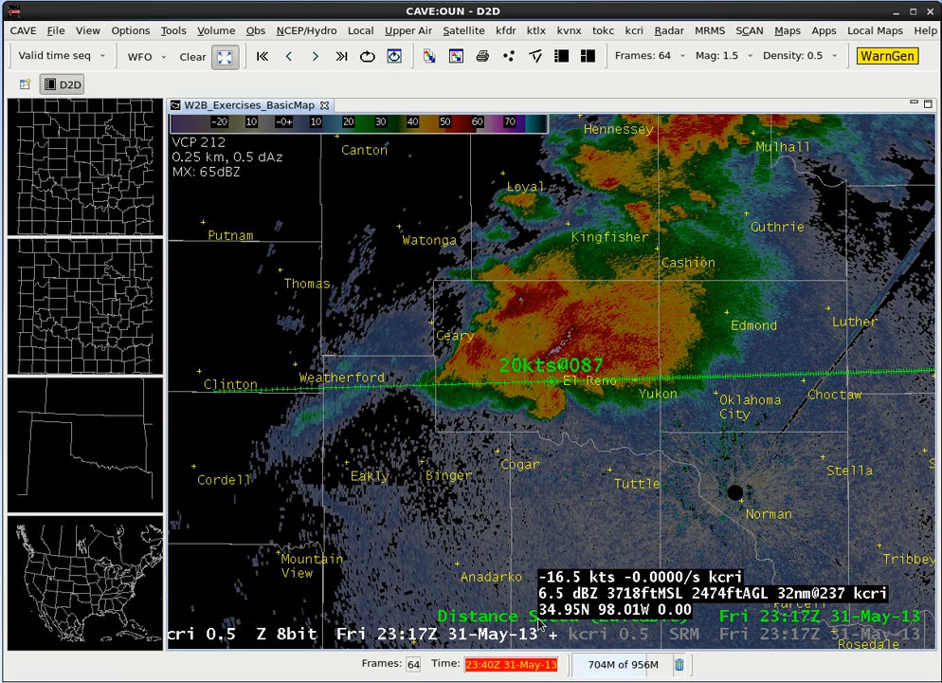
left_click(538, 618)
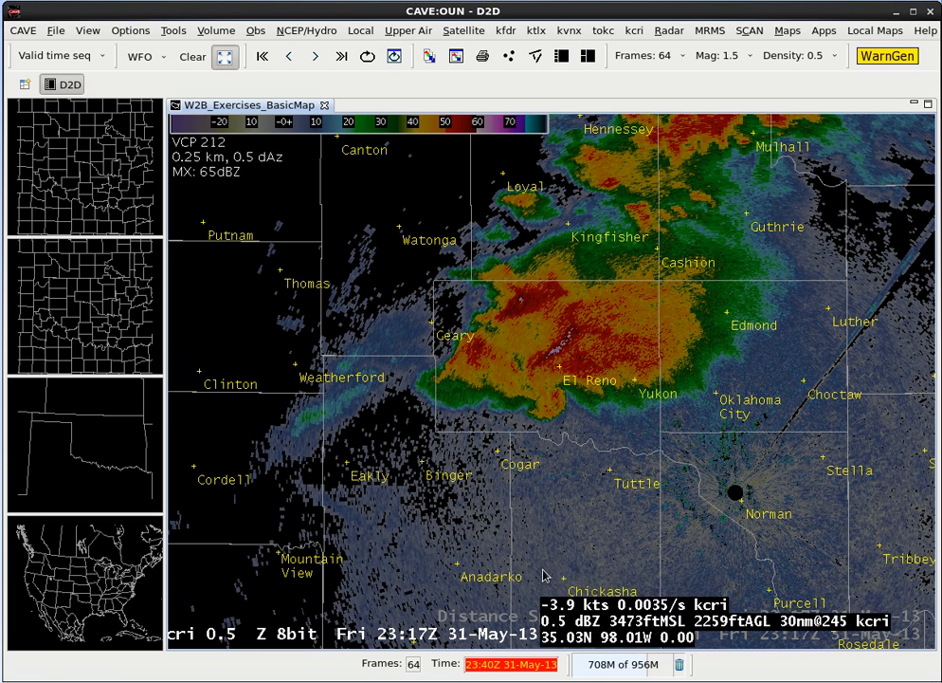